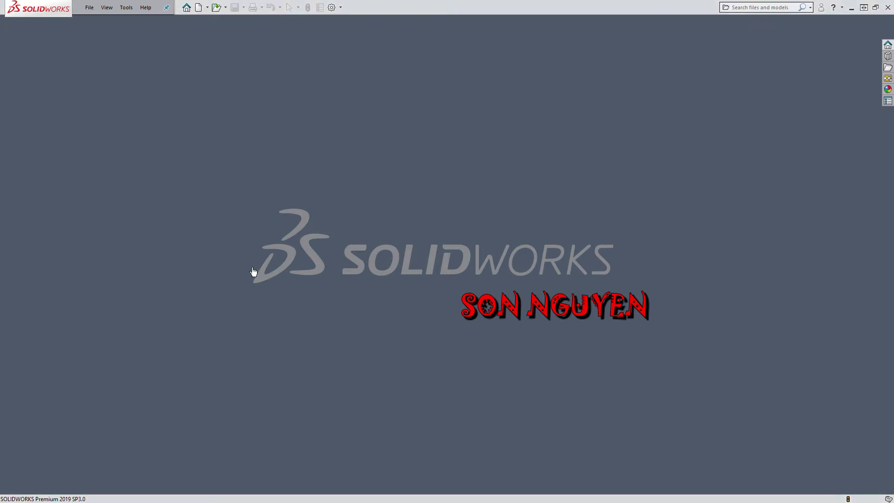
Start a new SOLIDWORKS document to bring up the Training Templates list
{"action": "key", "text": "ctrl+n"}
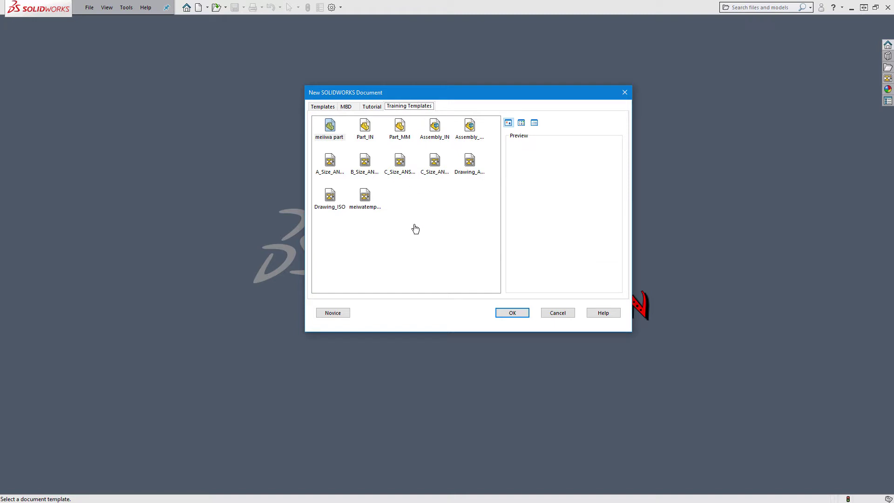
Create a new part from the Part_MM template and begin Sketch1 on the Top Plane
{"action": "left_click", "coordinate": [407, 131]}
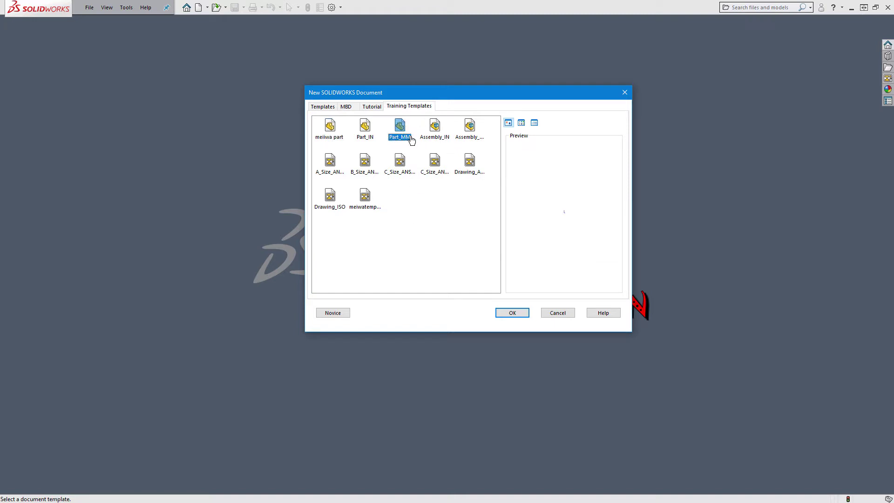
{"action": "left_click", "coordinate": [511, 314]}
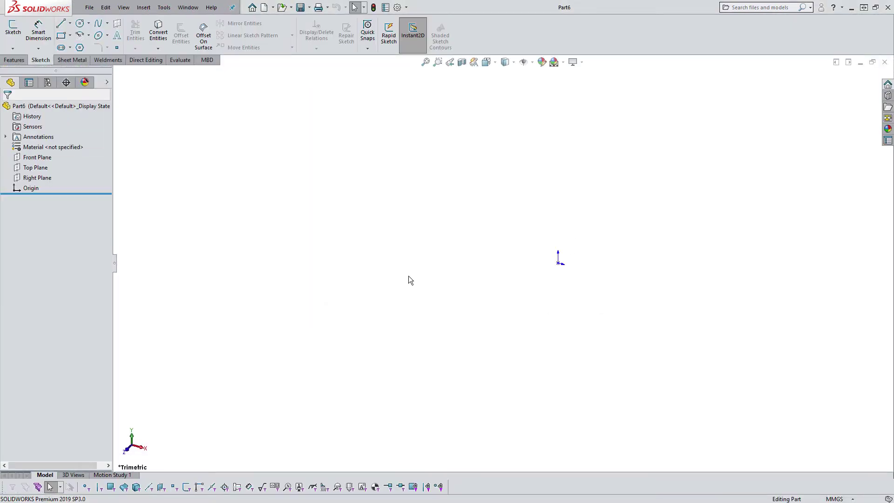
{"action": "left_click", "coordinate": [38, 167]}
{"action": "left_click", "coordinate": [49, 159]}
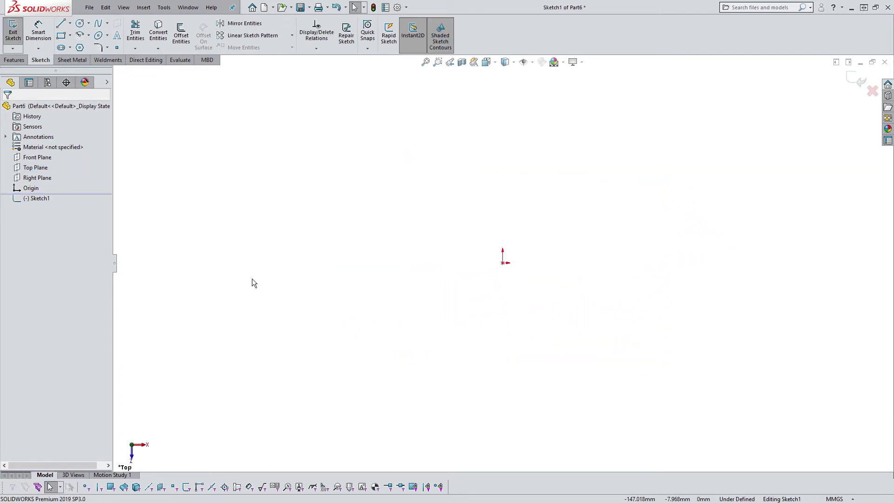
{"action": "left_click", "coordinate": [71, 23]}
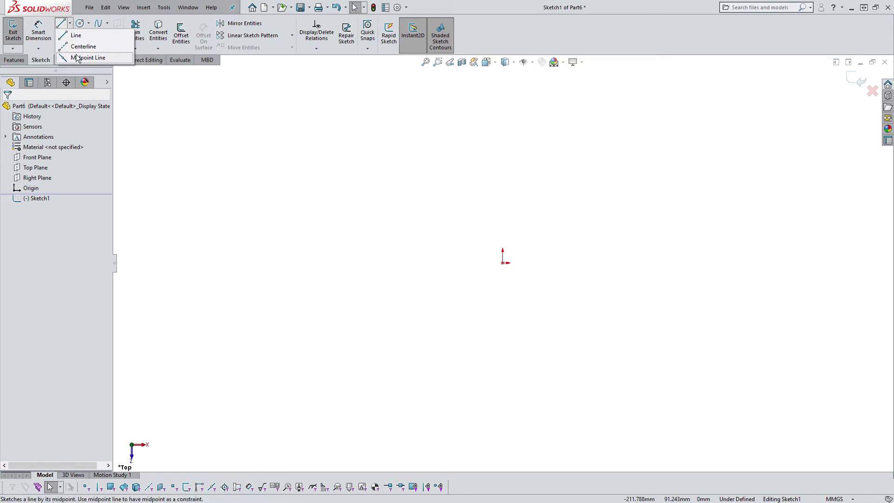
Draw a closed line outline around the origin, ending back at its start point
{"action": "left_click", "coordinate": [76, 34]}
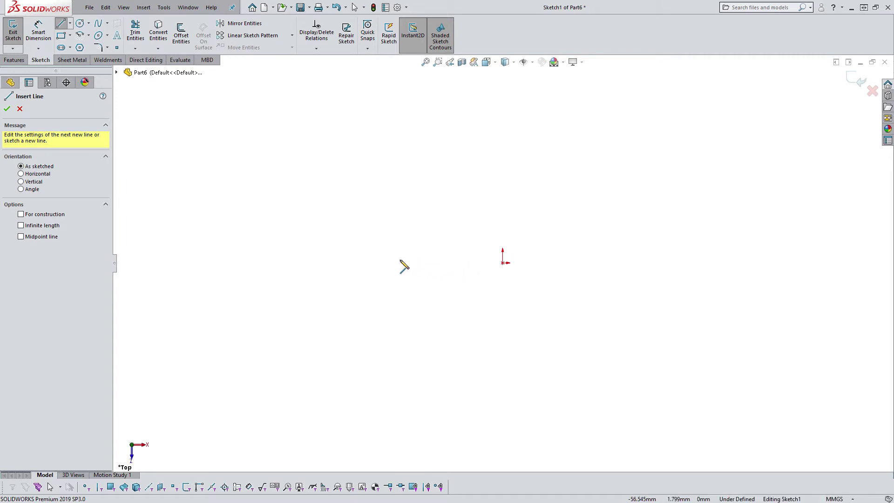
{"action": "left_click", "coordinate": [326, 263]}
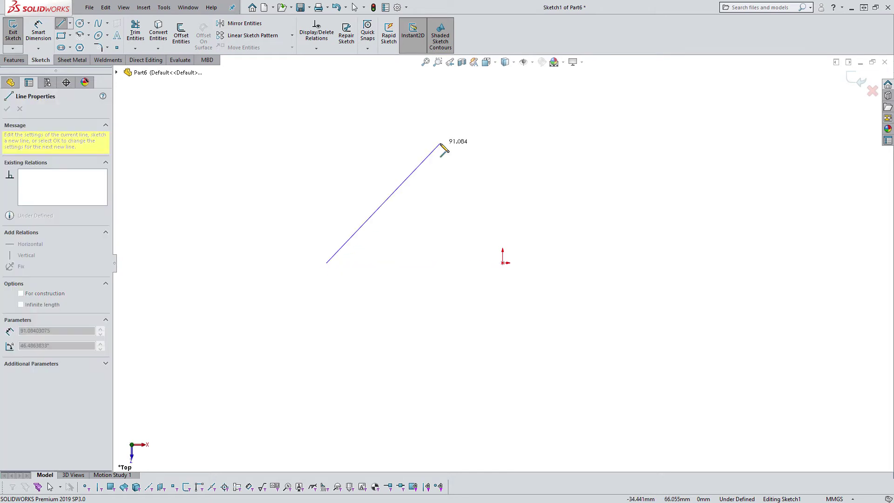
{"action": "left_click", "coordinate": [440, 143]}
{"action": "left_click", "coordinate": [660, 164]}
{"action": "left_click", "coordinate": [564, 323]}
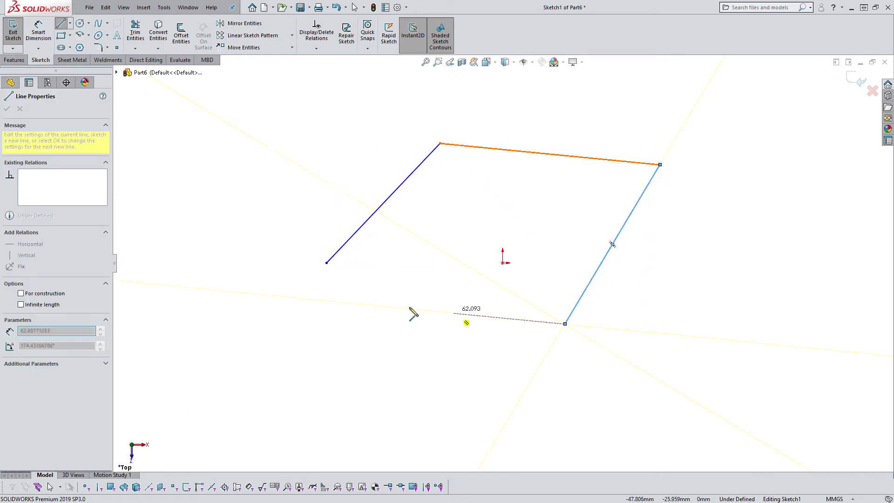
{"action": "left_click", "coordinate": [408, 305]}
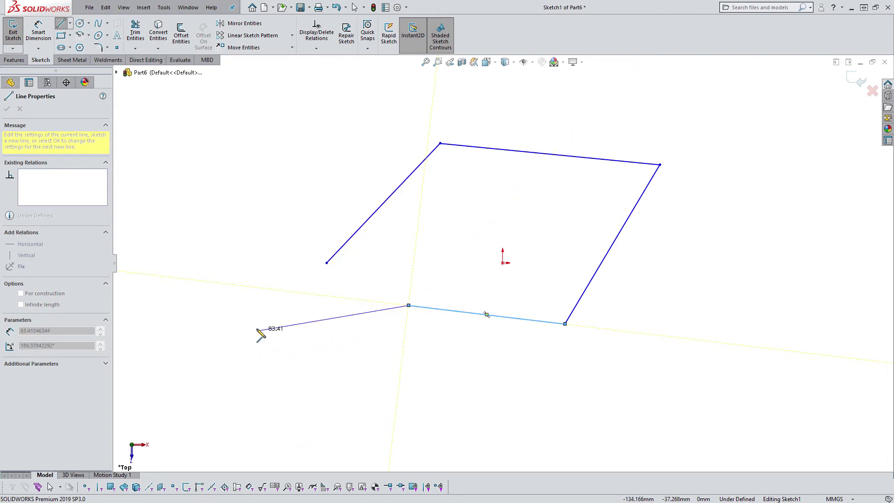
{"action": "left_click", "coordinate": [289, 425]}
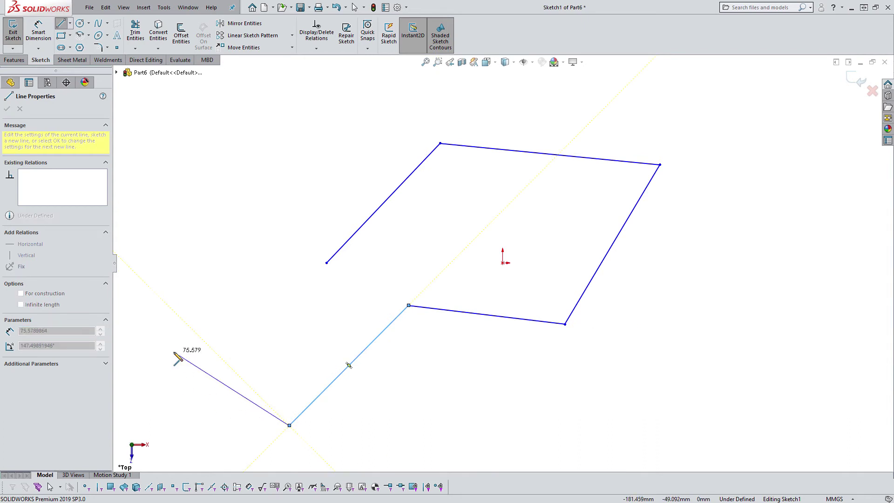
{"action": "left_click", "coordinate": [173, 352]}
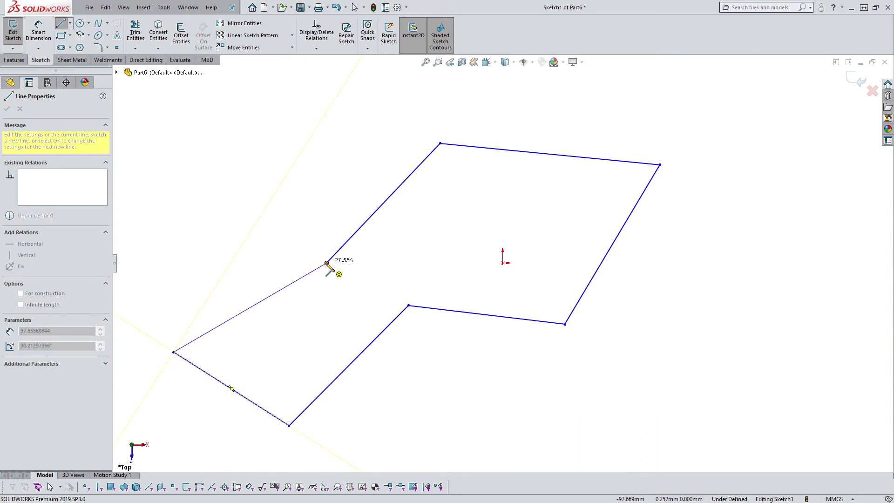
{"action": "left_click", "coordinate": [326, 263]}
{"action": "key", "text": "Escape"}
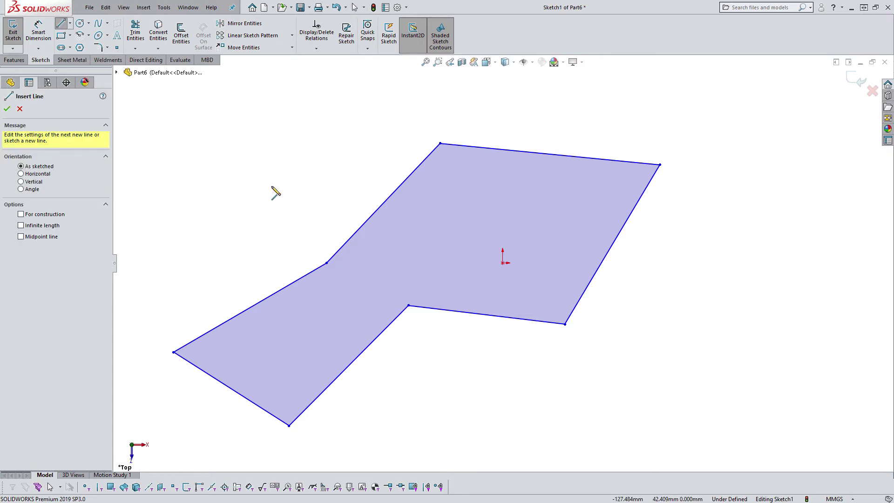
Draw a separate open line chain above the outline, ending in a leftward horizontal segment
{"action": "left_click", "coordinate": [281, 110]}
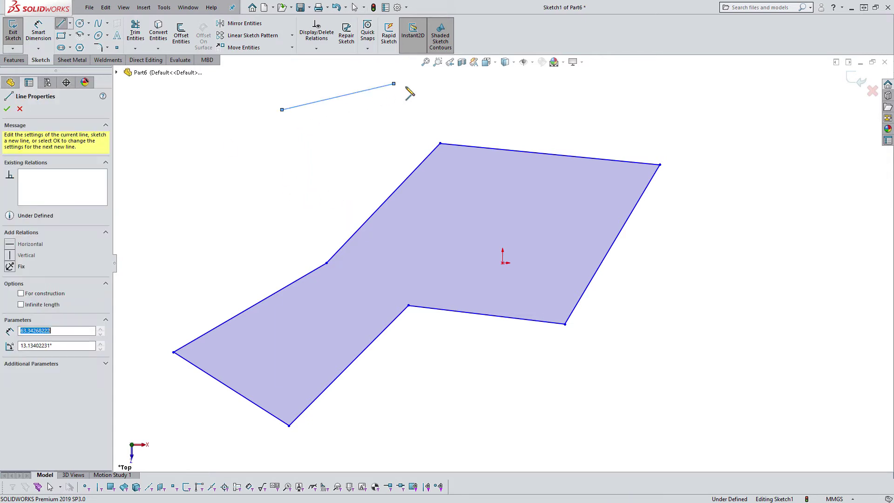
{"action": "left_click", "coordinate": [393, 84]}
{"action": "left_click", "coordinate": [516, 96]}
{"action": "left_click", "coordinate": [425, 135]}
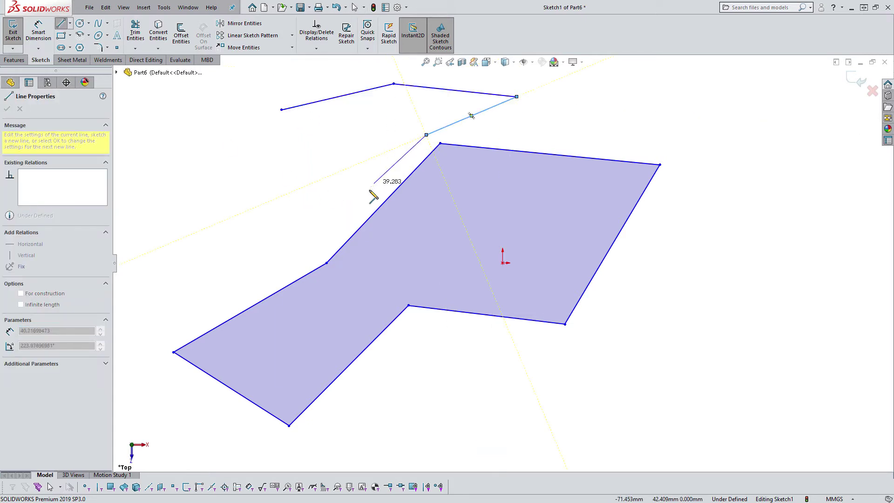
{"action": "left_click", "coordinate": [364, 196]}
{"action": "left_click", "coordinate": [247, 196]}
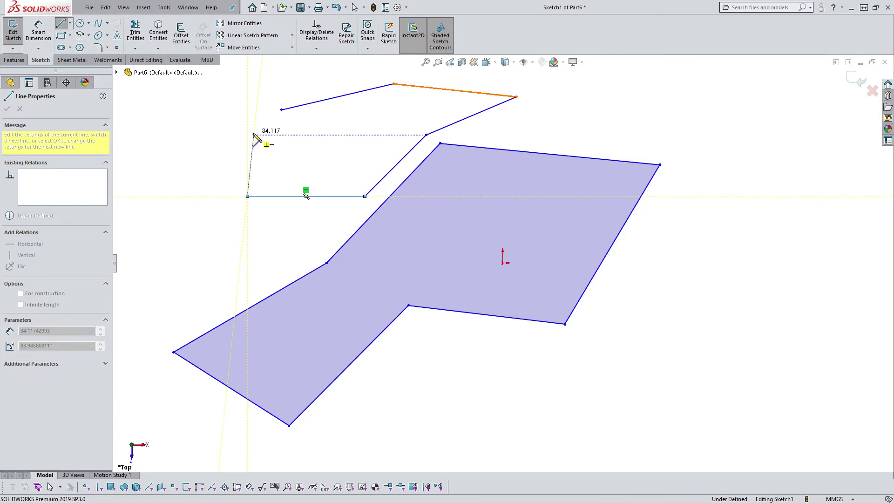
{"action": "key", "text": "Escape"}
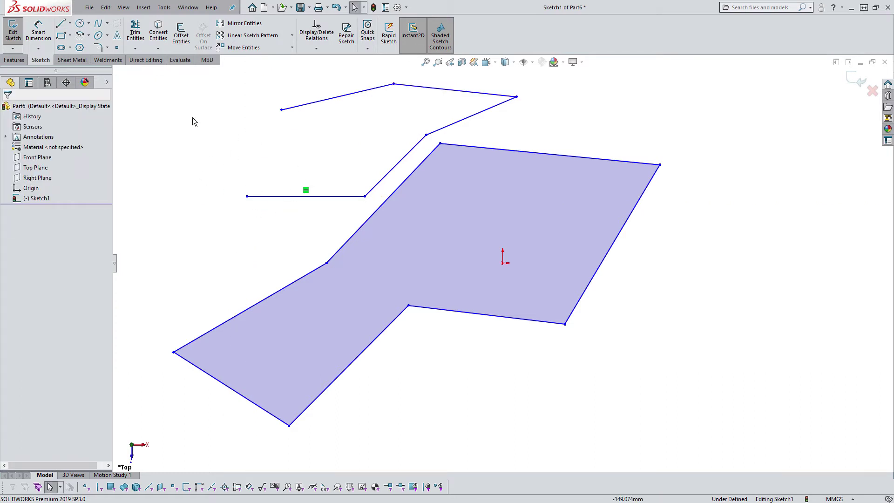
Draw another open line chain at the upper right, ending with a horizontal segment toward the outline
{"action": "key", "text": "l"}
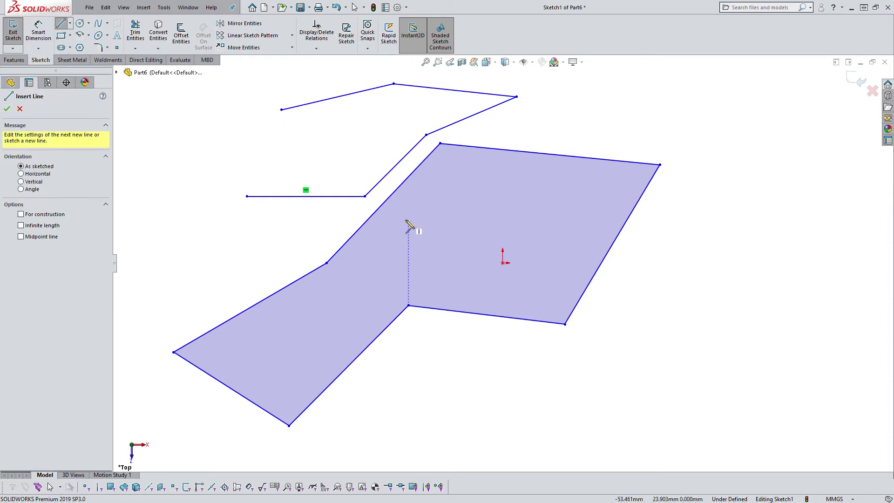
{"action": "scroll", "coordinate": [484, 270], "scroll_direction": "up", "scroll_amount": 3}
{"action": "scroll", "coordinate": [596, 250], "scroll_direction": "down", "scroll_amount": 2}
{"action": "scroll", "coordinate": [480, 239], "scroll_direction": "down", "scroll_amount": 1}
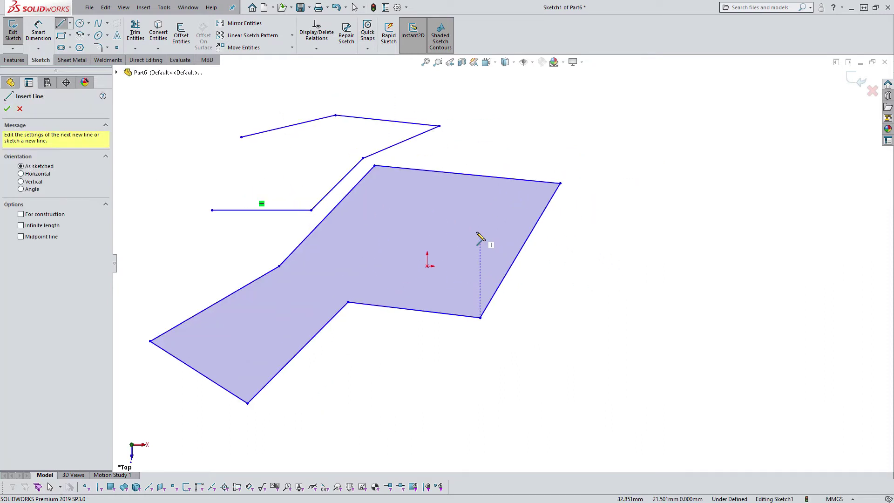
{"action": "left_click", "coordinate": [544, 105]}
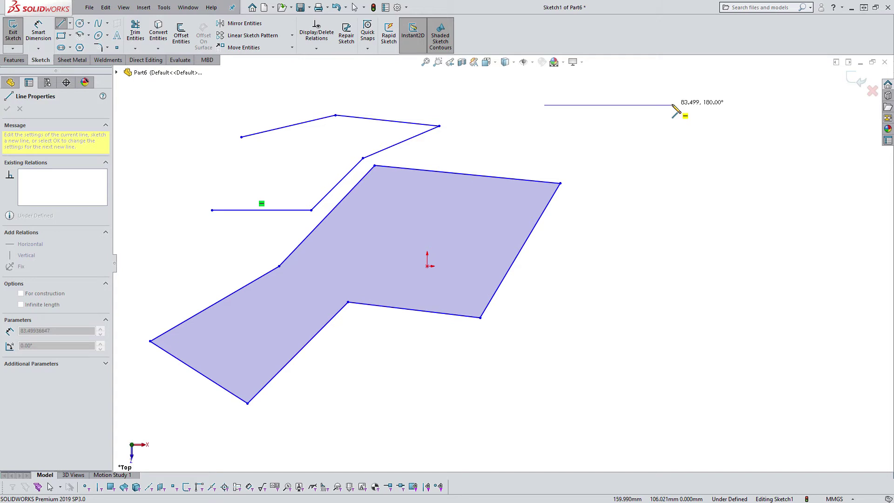
{"action": "left_click", "coordinate": [671, 79]}
{"action": "left_click", "coordinate": [760, 131]}
{"action": "left_click", "coordinate": [682, 221]}
{"action": "left_click", "coordinate": [596, 162]}
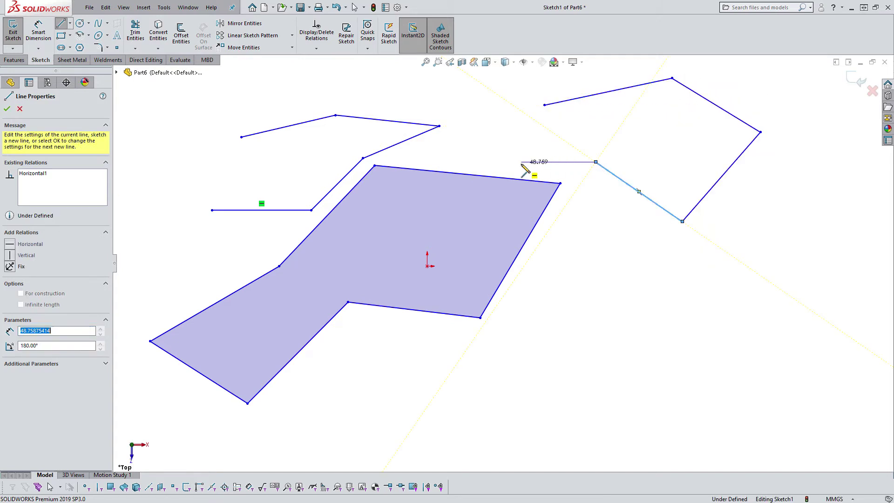
{"action": "left_click", "coordinate": [521, 161]}
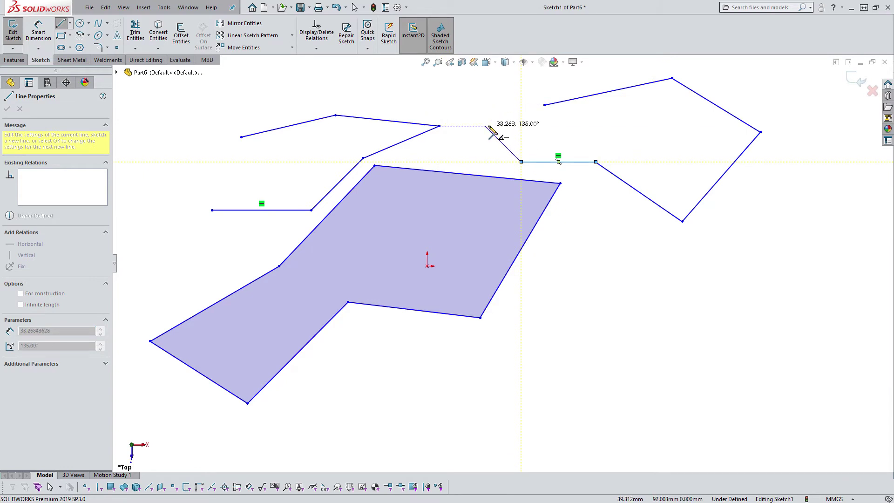
{"action": "key", "text": "Escape"}
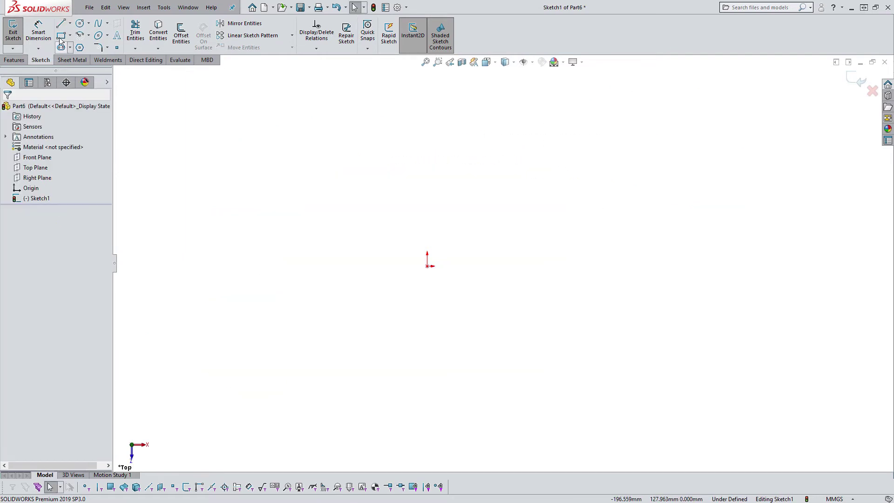
Draw four separate, roughly parallel diagonal lines slanting up to the right around the origin
{"action": "left_click", "coordinate": [60, 24]}
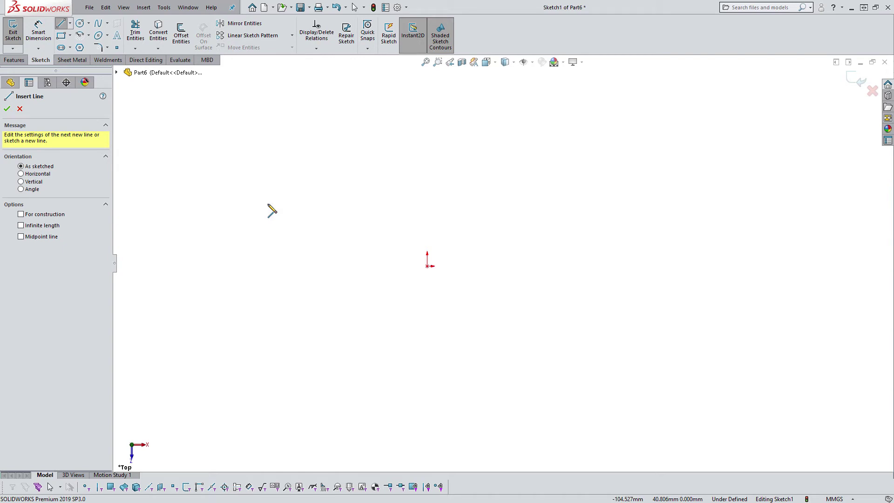
{"action": "left_click", "coordinate": [316, 220]}
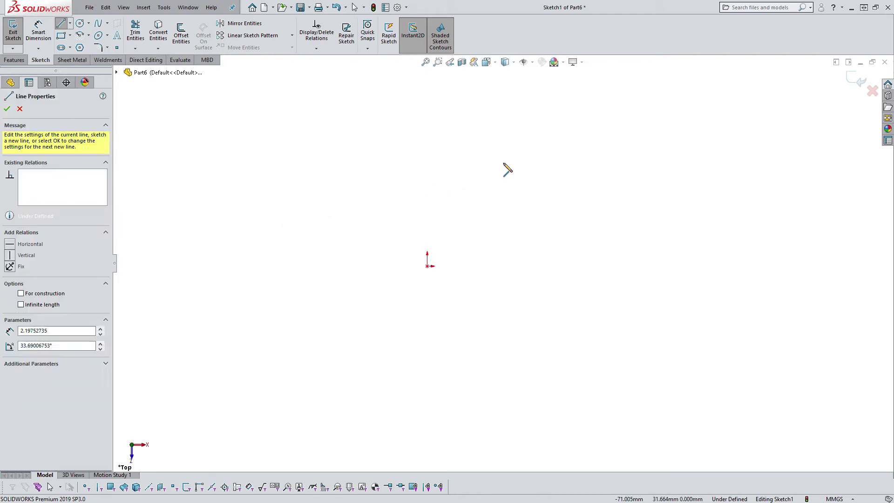
{"action": "double_click", "coordinate": [559, 147]}
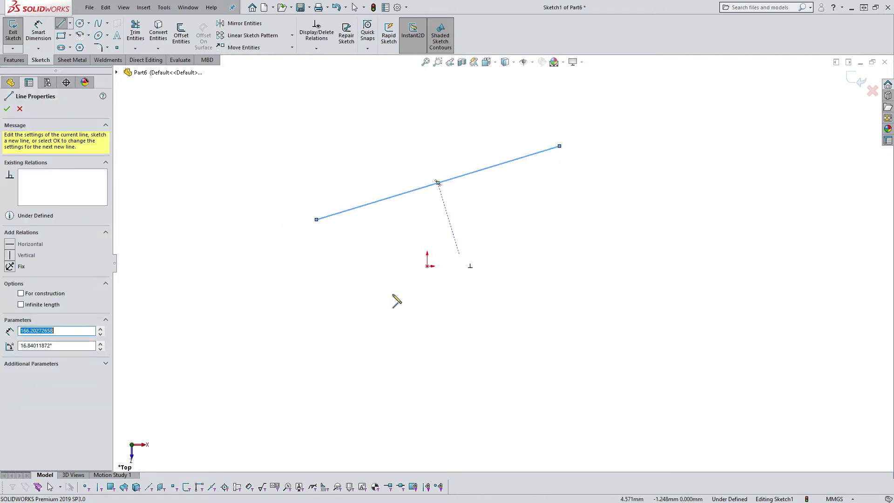
{"action": "left_click", "coordinate": [329, 353]}
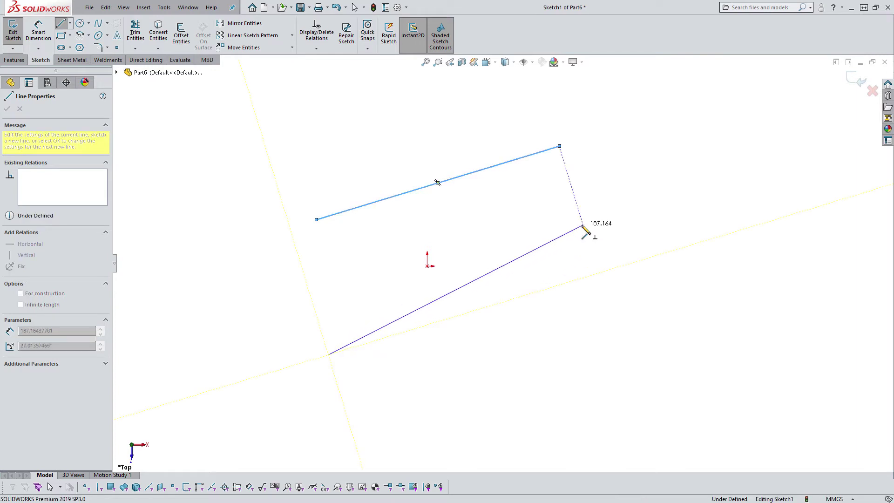
{"action": "double_click", "coordinate": [583, 226]}
{"action": "left_click", "coordinate": [270, 187]}
{"action": "double_click", "coordinate": [542, 94]}
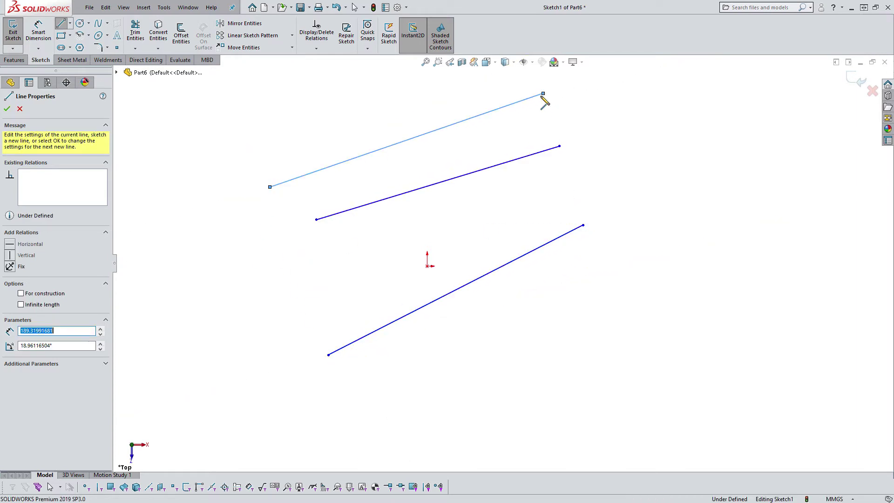
{"action": "left_click", "coordinate": [316, 294]}
{"action": "double_click", "coordinate": [557, 182]}
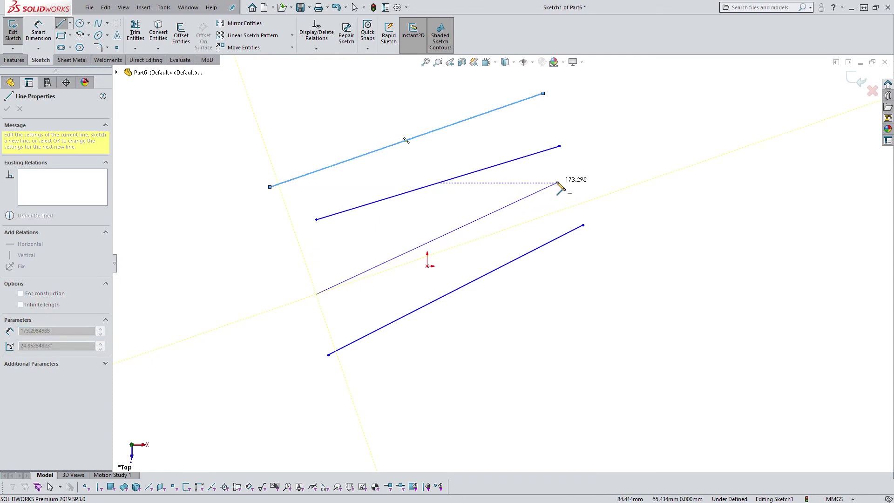
{"action": "key", "text": "Escape"}
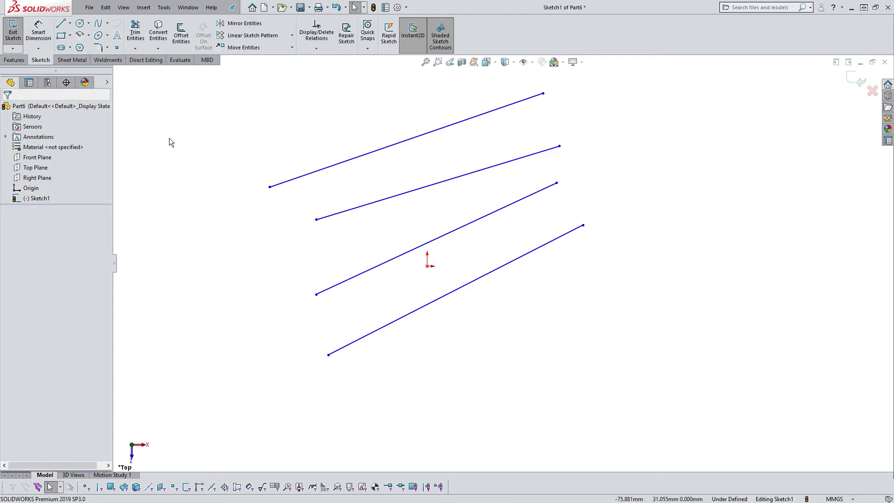
Draw a connected four-segment open line chain on the right side of the sketch
{"action": "left_click", "coordinate": [61, 23]}
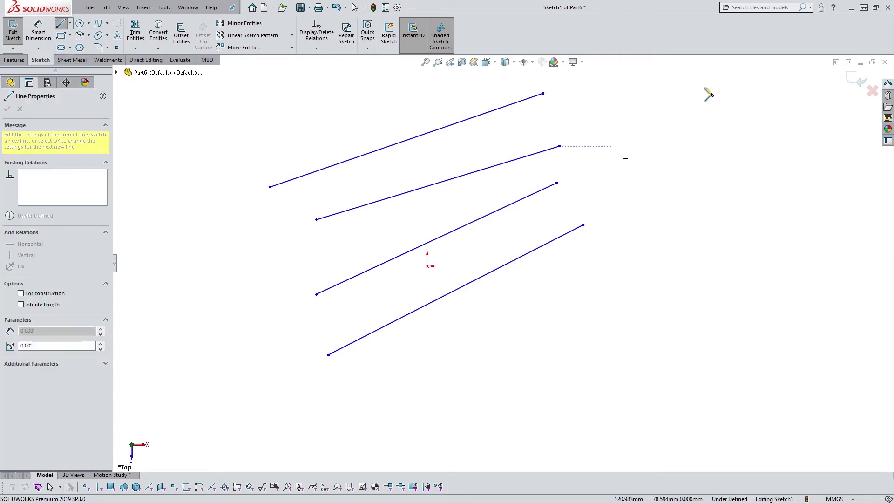
{"action": "left_click", "coordinate": [612, 146]}
{"action": "left_click", "coordinate": [713, 85]}
{"action": "left_click", "coordinate": [780, 235]}
{"action": "left_click", "coordinate": [658, 350]}
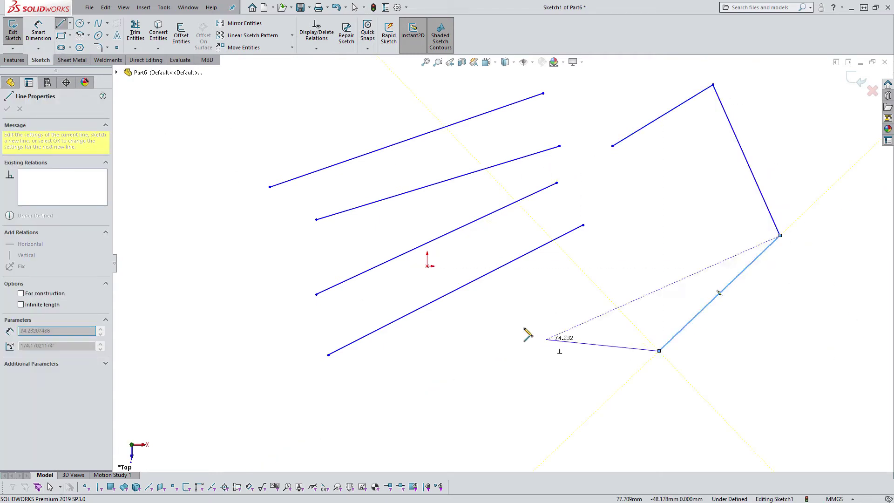
{"action": "left_click", "coordinate": [519, 318]}
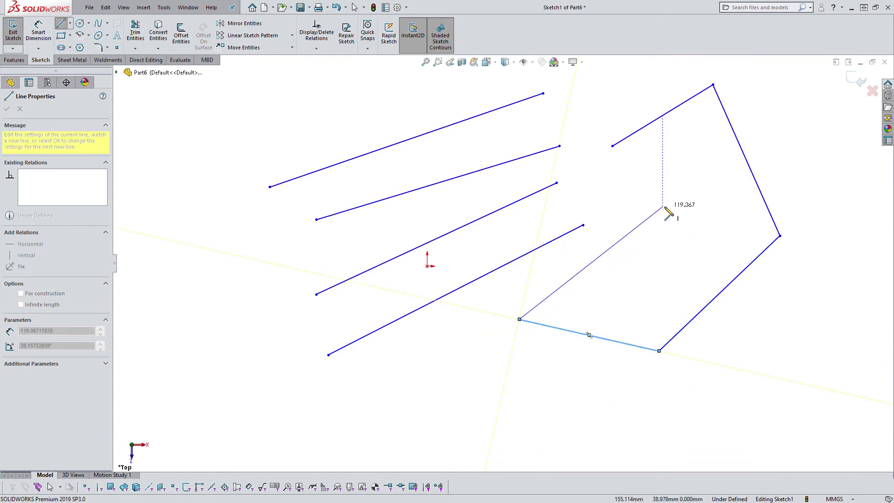
{"action": "key", "text": "Escape"}
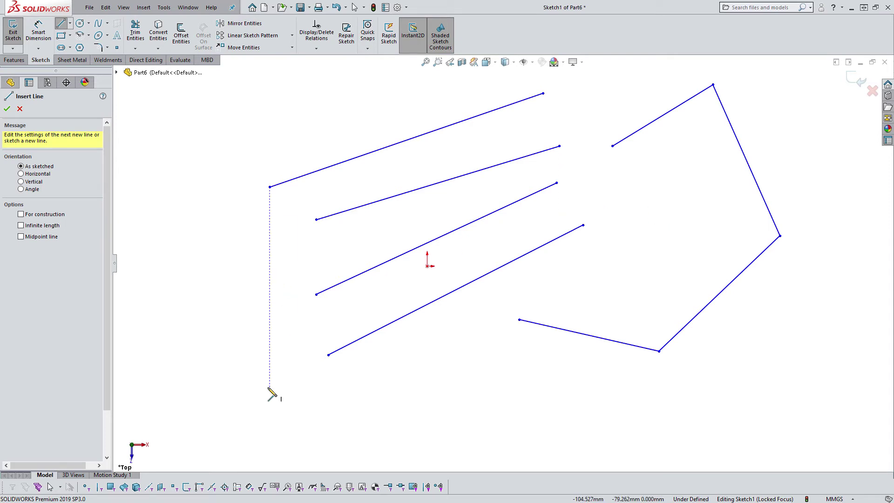
Add two separate parallel diagonal lines at the lower left
{"action": "left_click", "coordinate": [305, 411]}
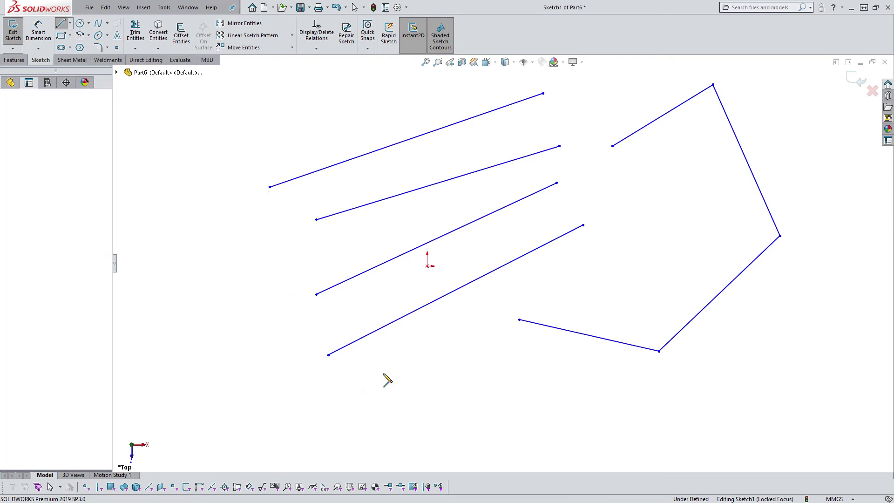
{"action": "double_click", "coordinate": [507, 306]}
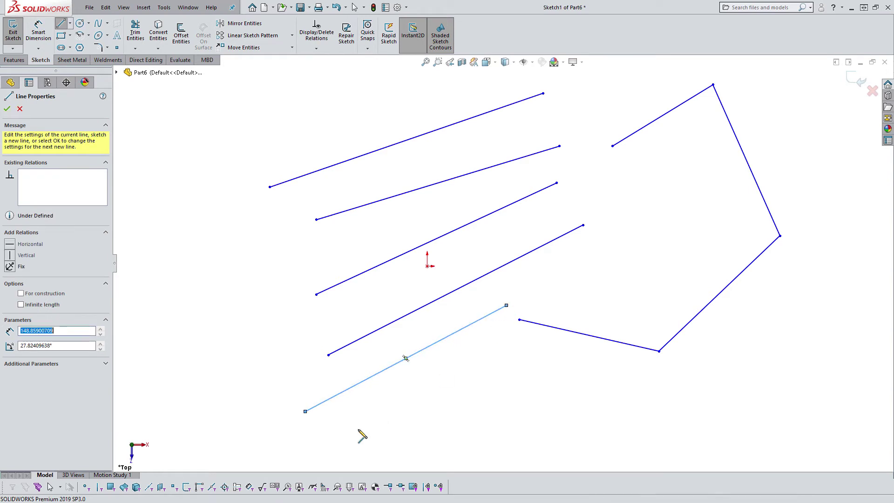
{"action": "left_click", "coordinate": [341, 439]}
{"action": "left_click", "coordinate": [514, 344]}
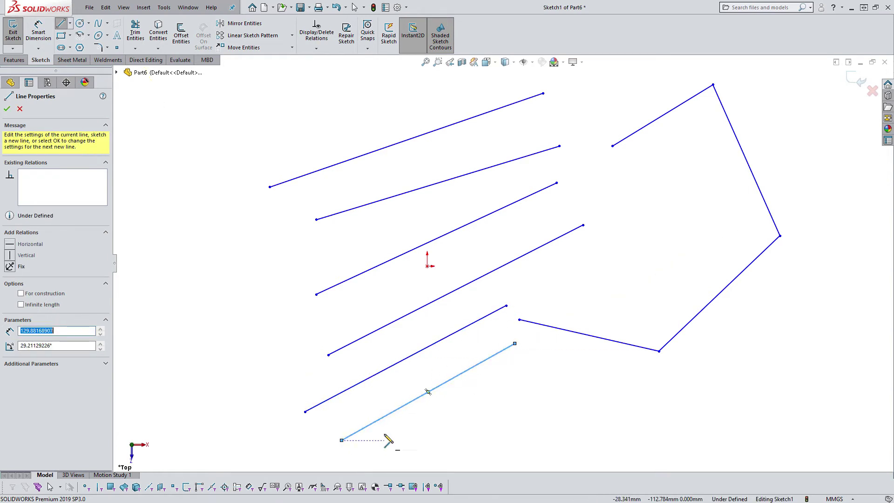
{"action": "key", "text": "Escape"}
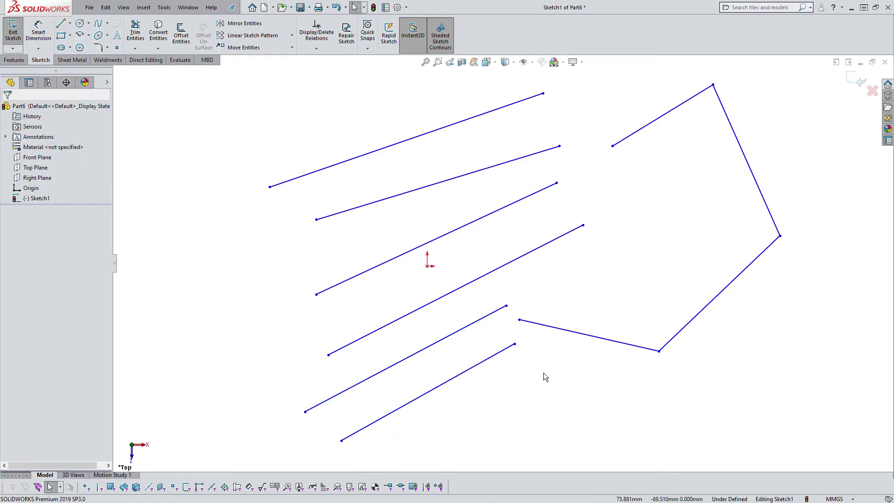
{"action": "left_click", "coordinate": [70, 24]}
Draw a four-segment chained centerline forming a parallelogram around the origin
{"action": "left_click", "coordinate": [74, 48]}
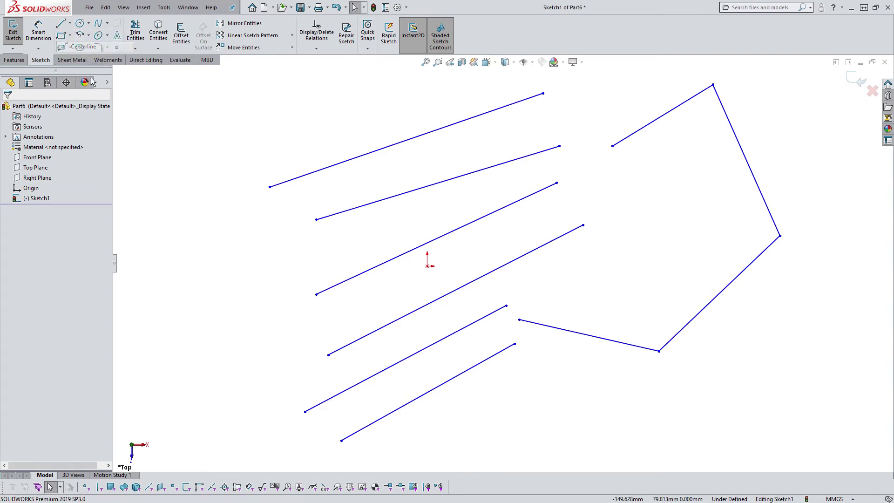
{"action": "left_click", "coordinate": [284, 265]}
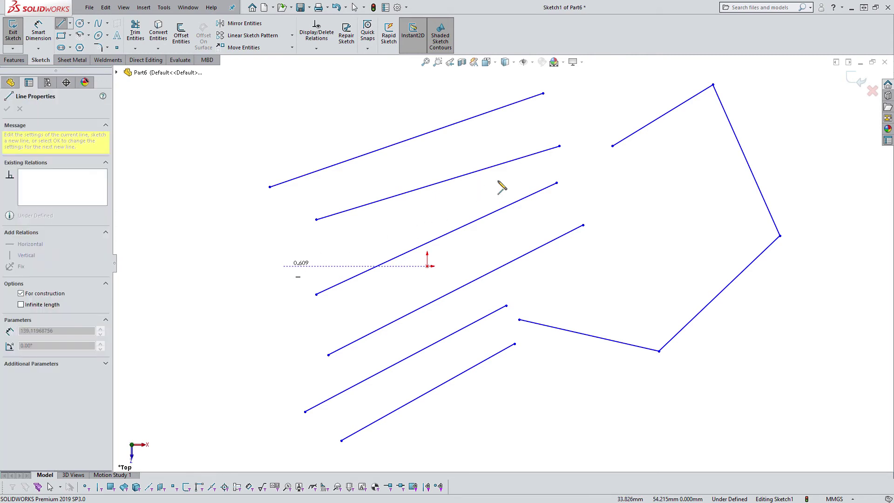
{"action": "left_click", "coordinate": [500, 182]}
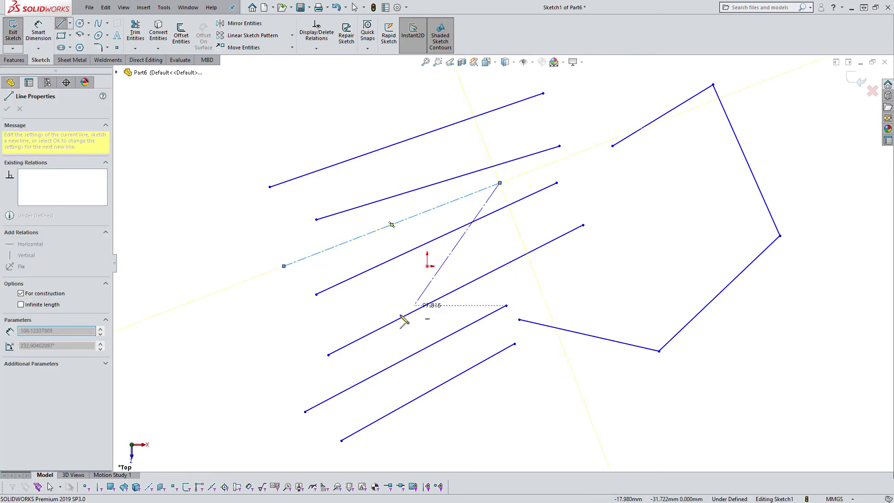
{"action": "left_click", "coordinate": [659, 190]}
{"action": "left_click", "coordinate": [567, 304]}
{"action": "left_click", "coordinate": [357, 297]}
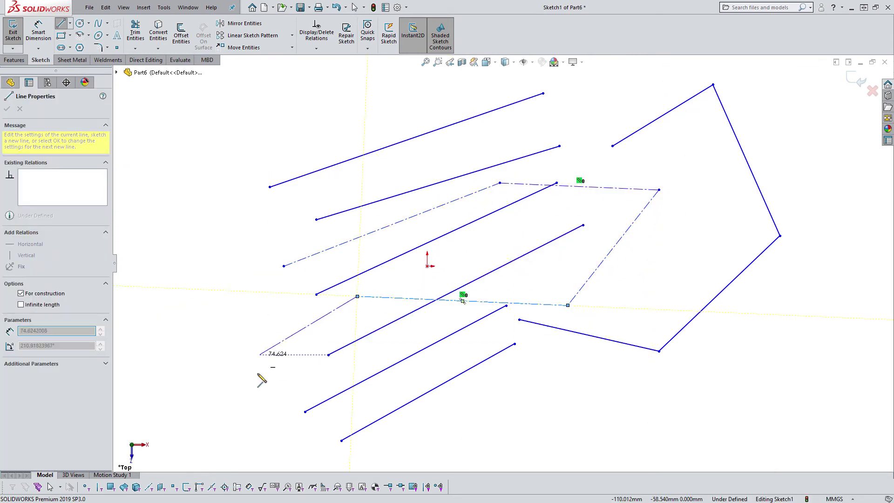
{"action": "key", "text": "Escape"}
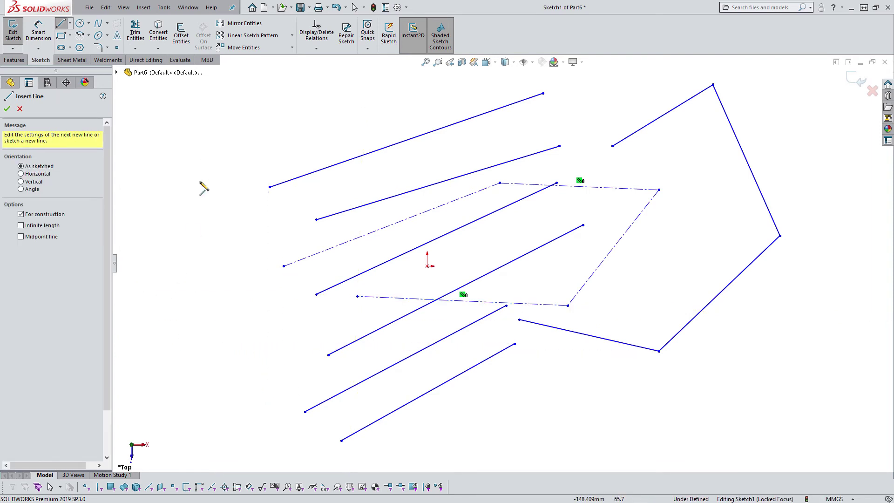
Drag two separate diagonal centerlines at the upper left
{"action": "left_click_drag", "start_coordinate": [193, 187], "coordinate": [387, 84]}
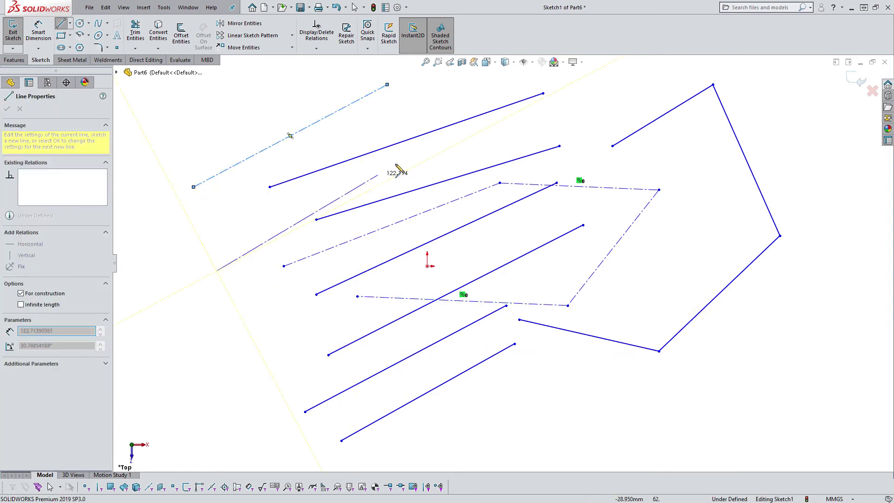
{"action": "left_click_drag", "start_coordinate": [217, 271], "coordinate": [414, 153]}
{"action": "key", "text": "Escape"}
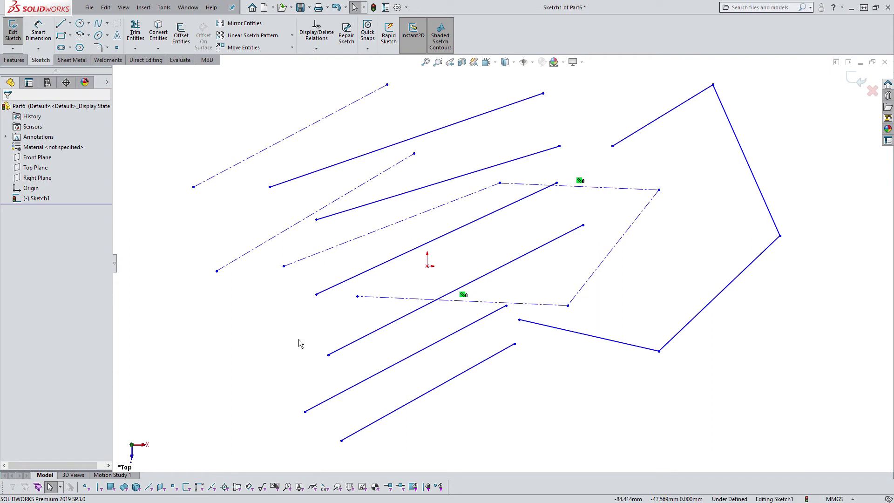
Nudge the left endpoint of the upper solid line slightly to the left
{"action": "left_click", "coordinate": [270, 187]}
{"action": "left_click_drag", "start_coordinate": [261, 188], "coordinate": [257, 186]}
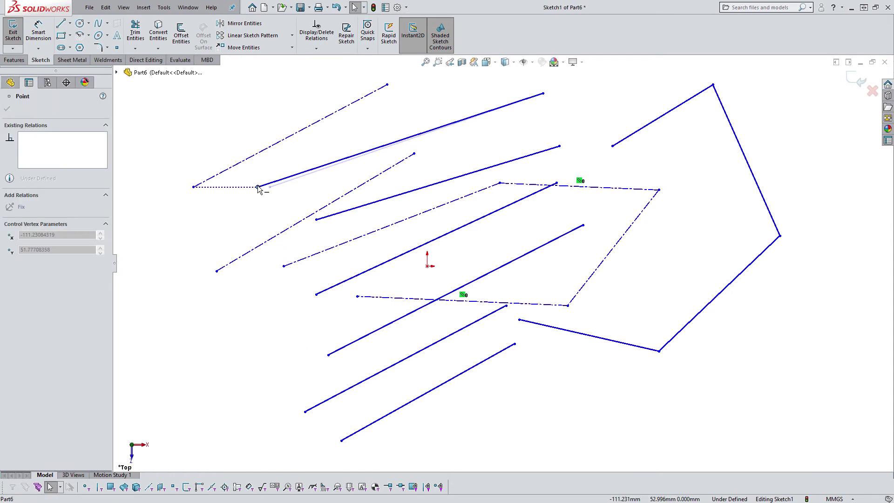
{"action": "left_click", "coordinate": [236, 223]}
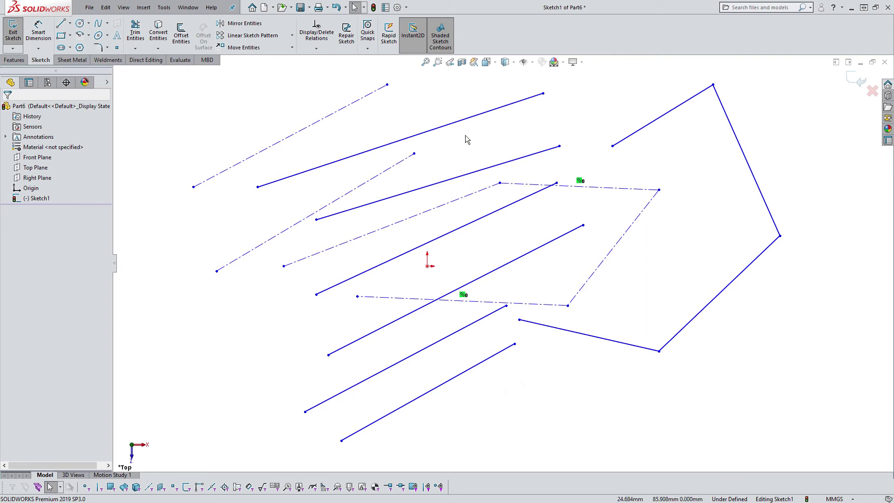
Toggle construction on the top lines, leaving the upper diagonal lines as construction geometry
{"action": "left_click", "coordinate": [316, 128]}
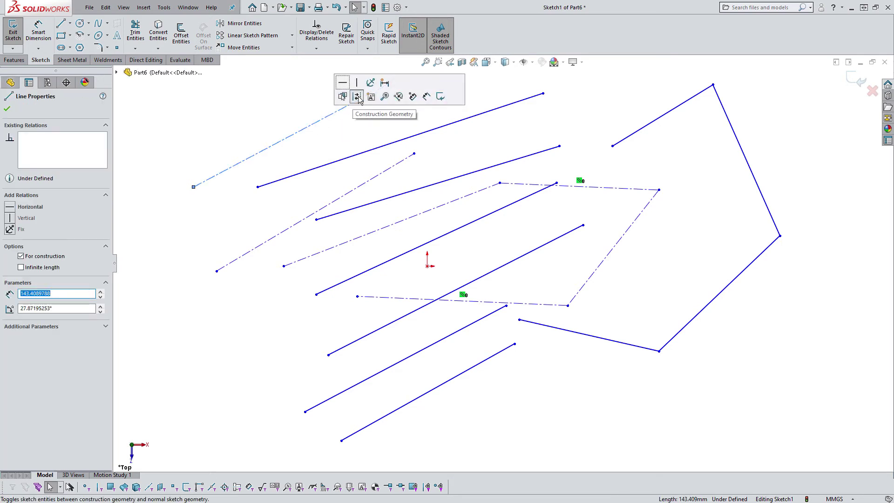
{"action": "left_click", "coordinate": [345, 124]}
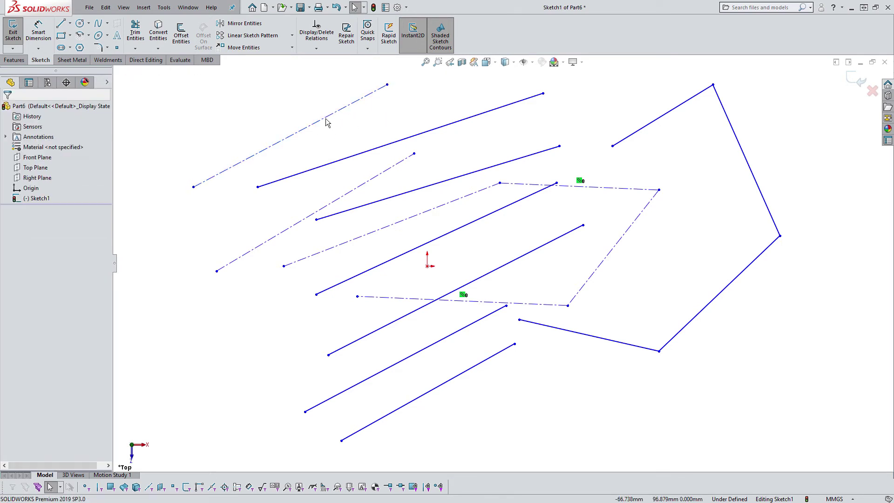
{"action": "left_click", "coordinate": [326, 119]}
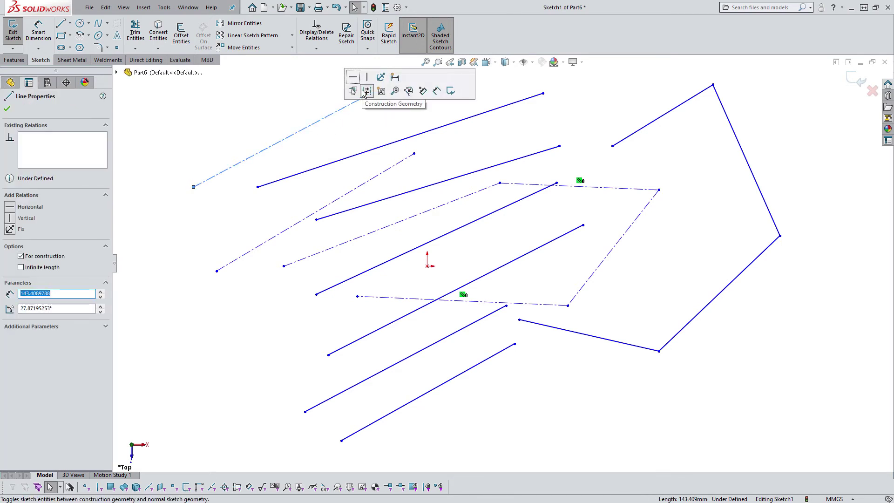
{"action": "left_click", "coordinate": [364, 92]}
{"action": "left_click", "coordinate": [361, 139]}
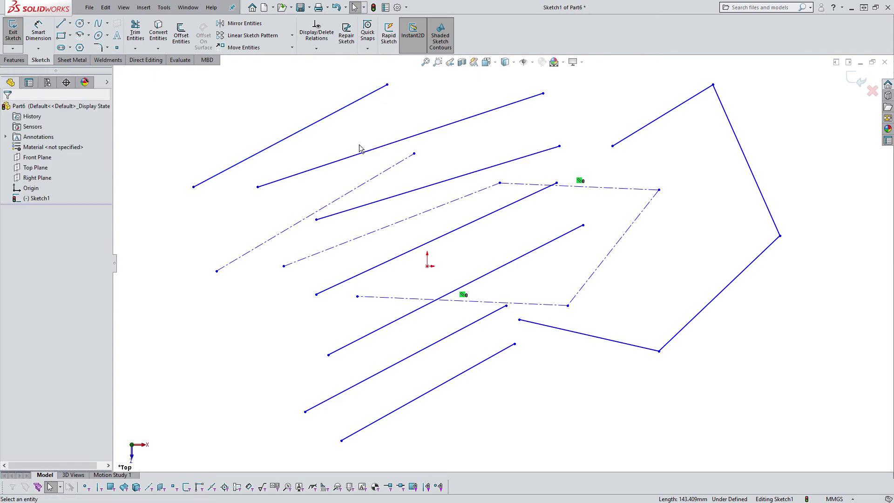
{"action": "left_click", "coordinate": [306, 128]}
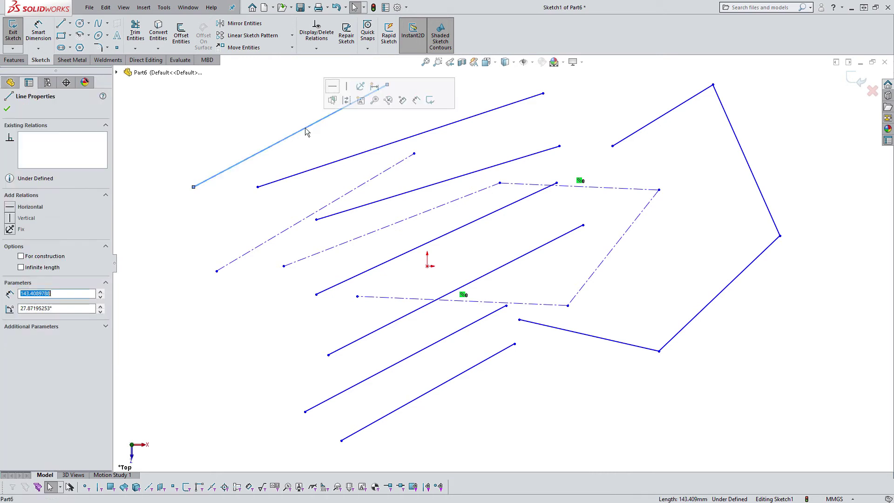
{"action": "left_click", "coordinate": [347, 100]}
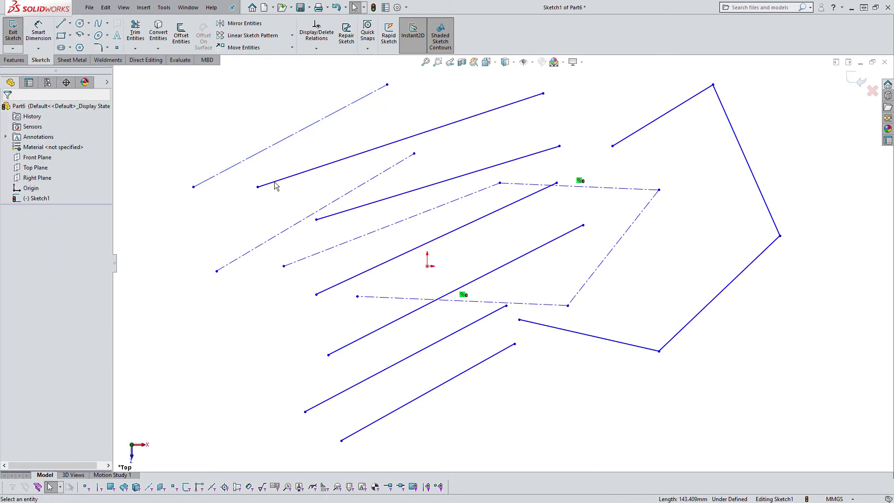
{"action": "left_click", "coordinate": [488, 112]}
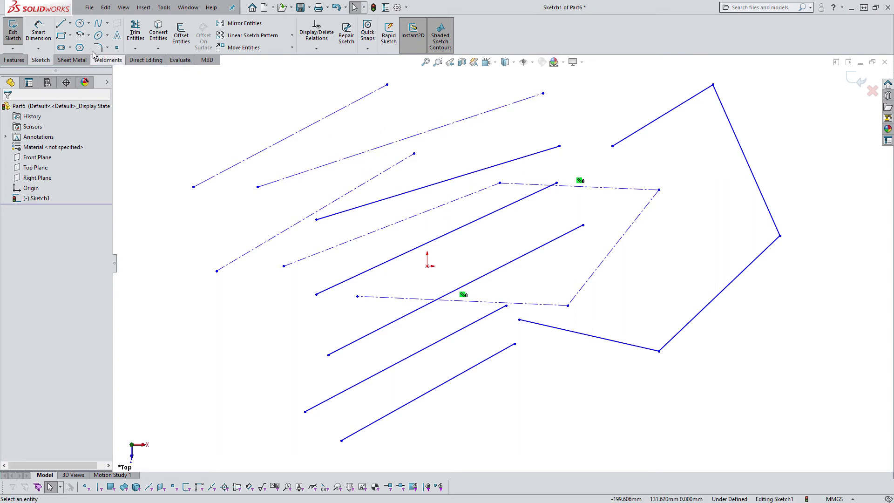
Box-select and delete all the parallel sketch lines
{"action": "left_click", "coordinate": [70, 23]}
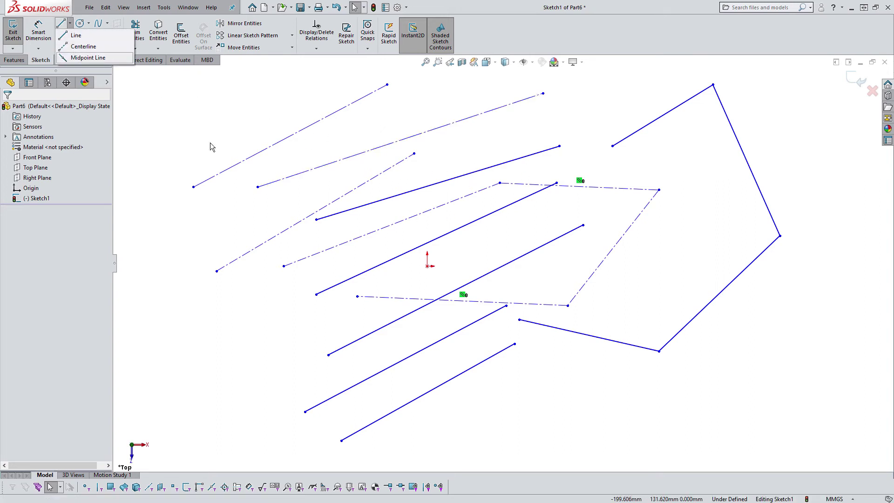
{"action": "left_click_drag", "start_coordinate": [502, 429], "coordinate": [264, 99]}
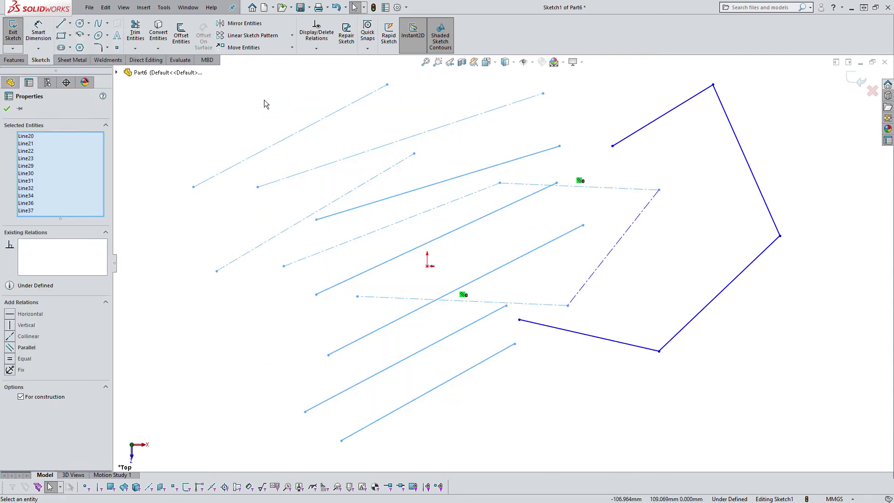
{"action": "key", "text": "Delete"}
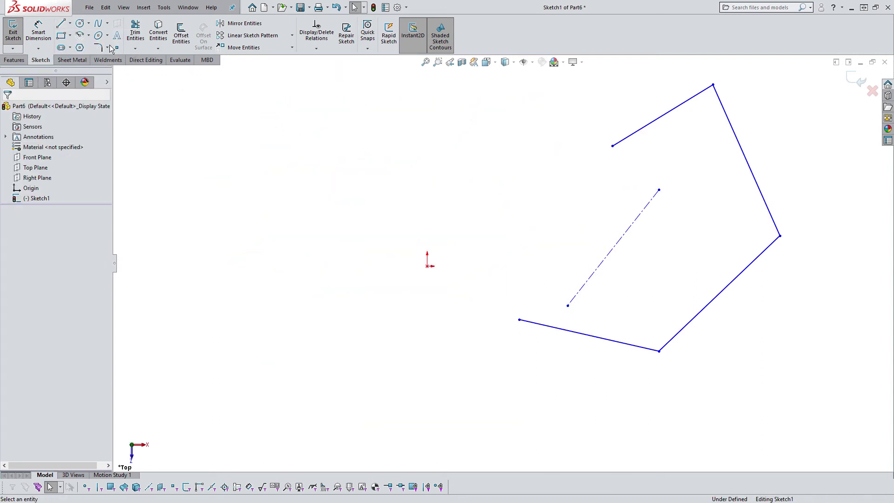
Draw a new three-point line chain from a top corner to the right and down to lower left
{"action": "left_click", "coordinate": [60, 23]}
{"action": "left_click", "coordinate": [396, 105]}
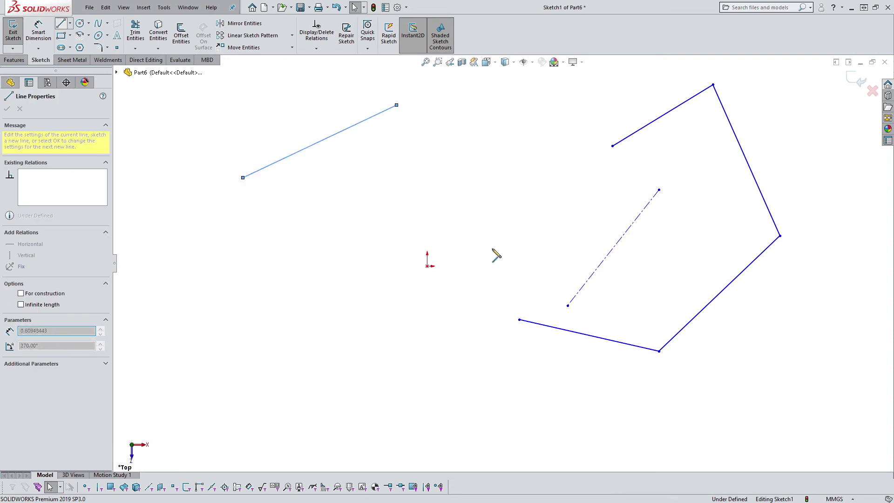
{"action": "left_click", "coordinate": [492, 248]}
{"action": "left_click", "coordinate": [357, 312]}
{"action": "key", "text": "Escape"}
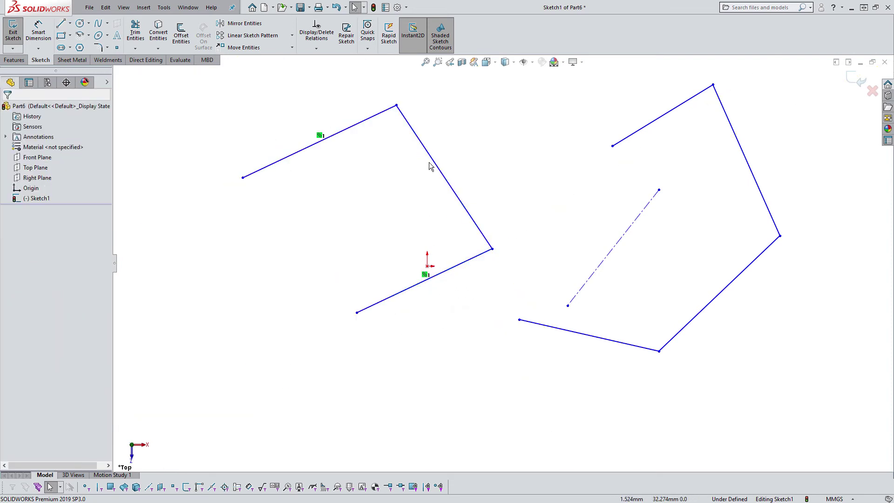
Make the chain's two upper lines construction geometry, then box-select the whole sketch
{"action": "left_click_drag", "start_coordinate": [437, 124], "coordinate": [366, 108]}
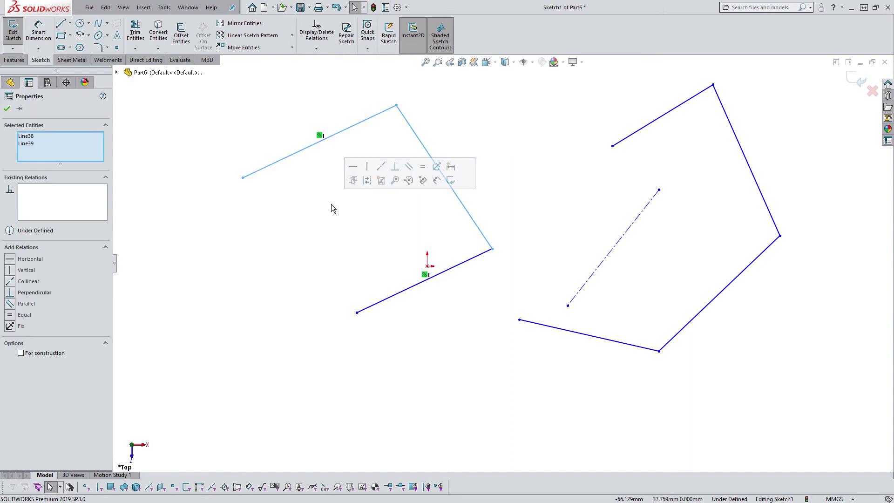
{"action": "left_click", "coordinate": [366, 181]}
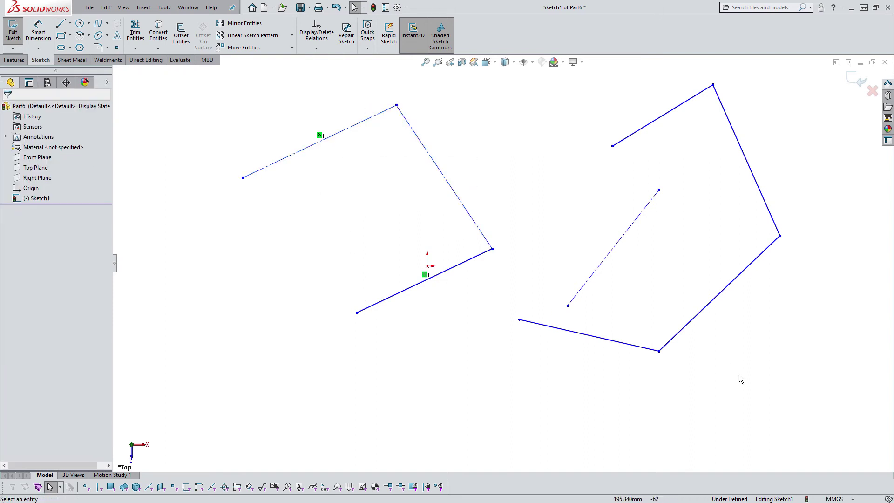
{"action": "left_click_drag", "start_coordinate": [735, 368], "coordinate": [314, 108]}
{"action": "key", "text": "Delete"}
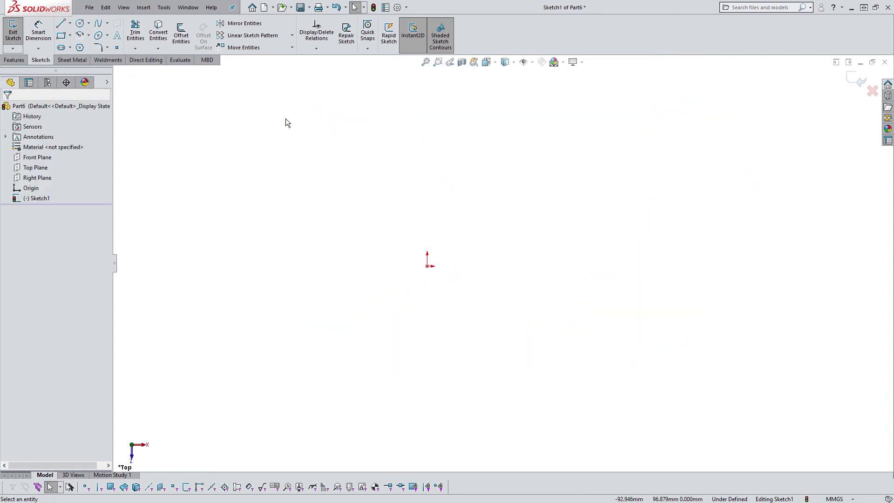
{"action": "left_click", "coordinate": [69, 24]}
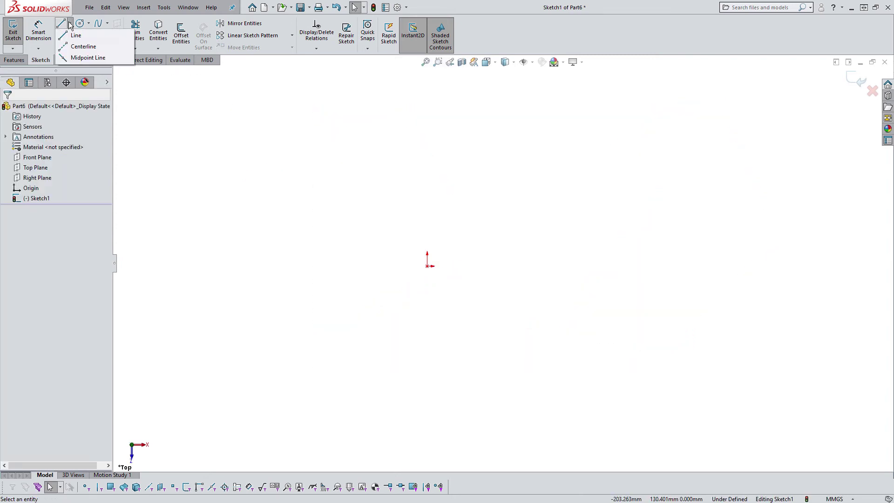
{"action": "left_click", "coordinate": [89, 58]}
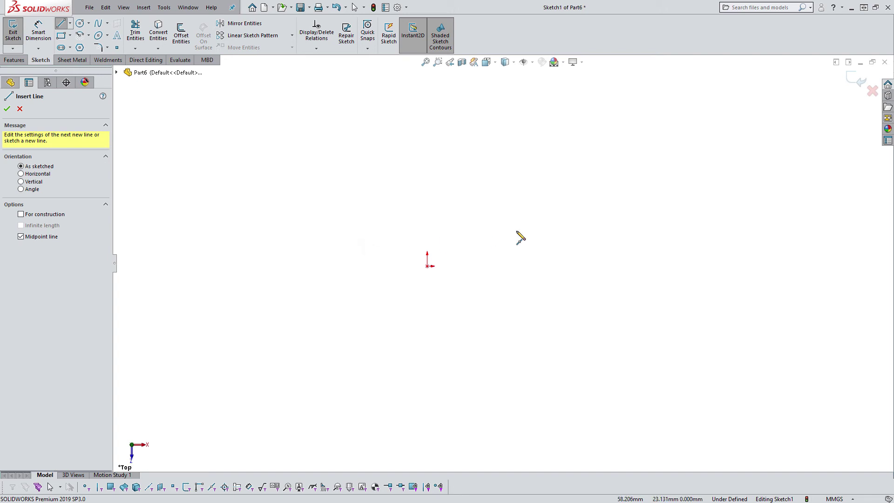
{"action": "left_click", "coordinate": [427, 267]}
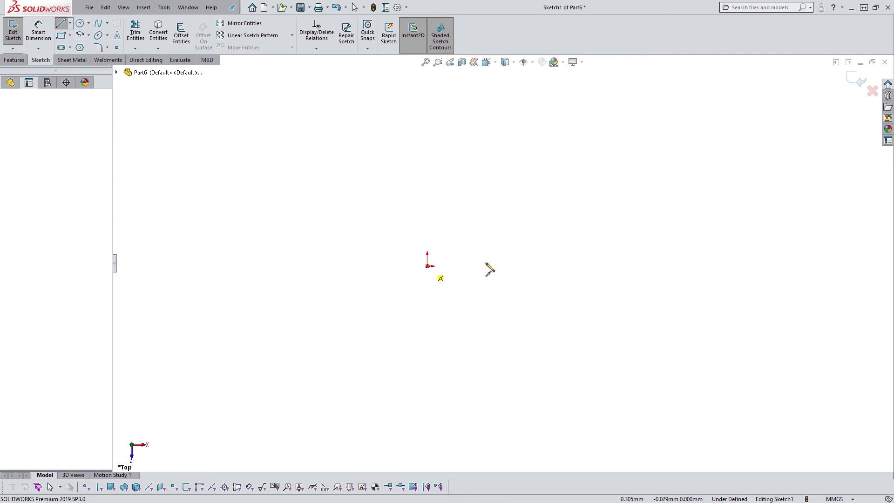
{"action": "left_click", "coordinate": [639, 333]}
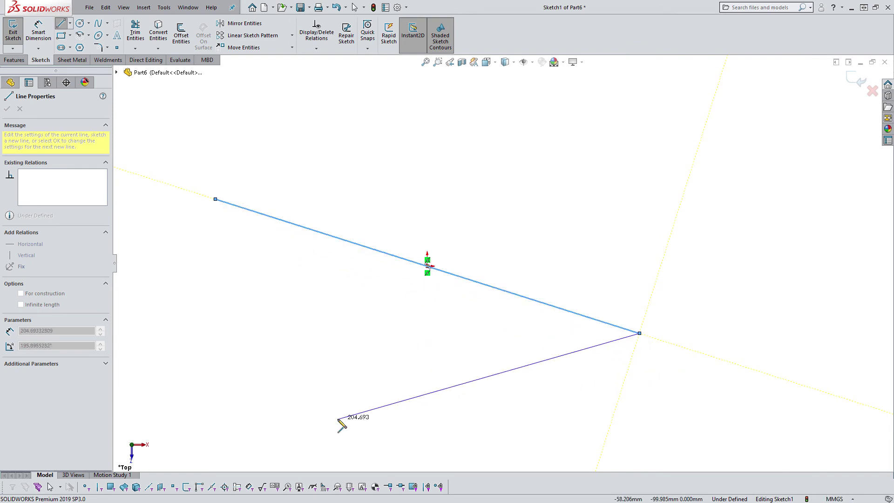
{"action": "left_click", "coordinate": [327, 387]}
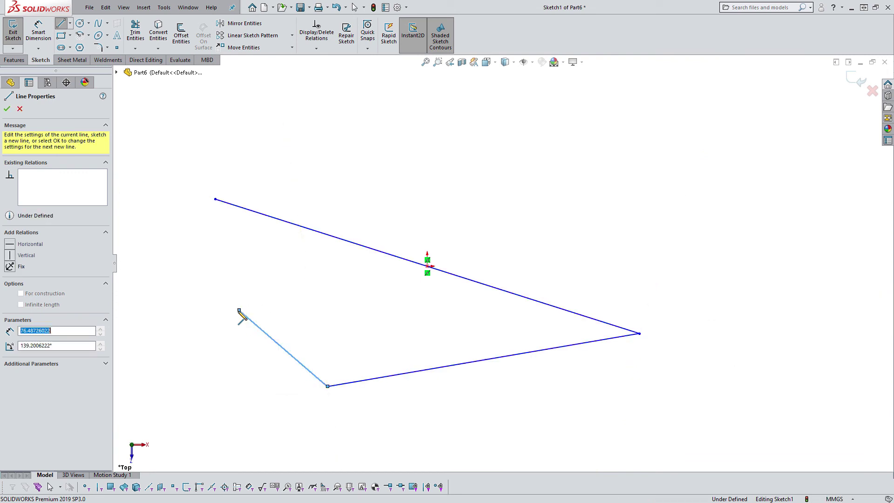
{"action": "left_click", "coordinate": [239, 310]}
{"action": "left_click", "coordinate": [174, 376]}
{"action": "left_click", "coordinate": [165, 253]}
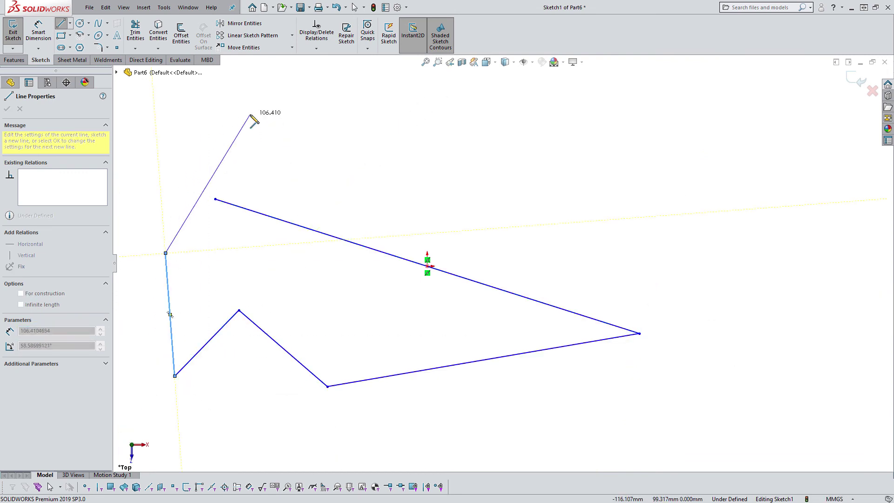
{"action": "key", "text": "Escape"}
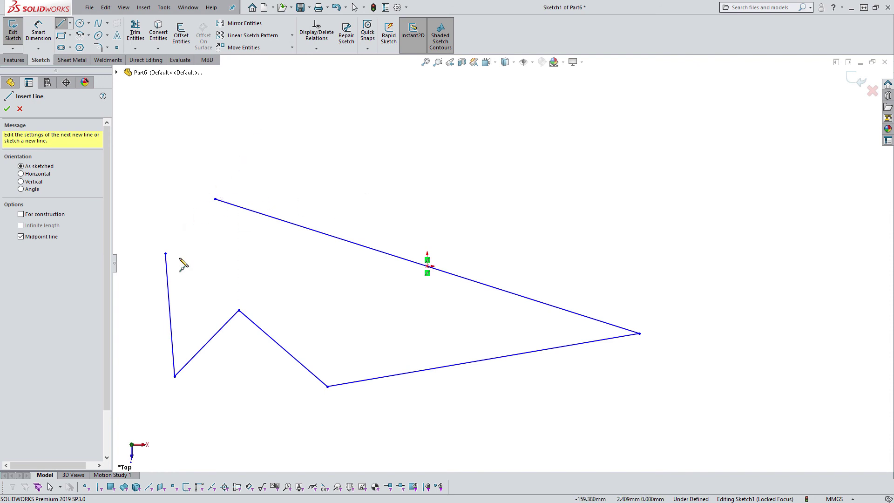
{"action": "key", "text": "Escape"}
{"action": "left_click_drag", "start_coordinate": [525, 404], "coordinate": [480, 270]}
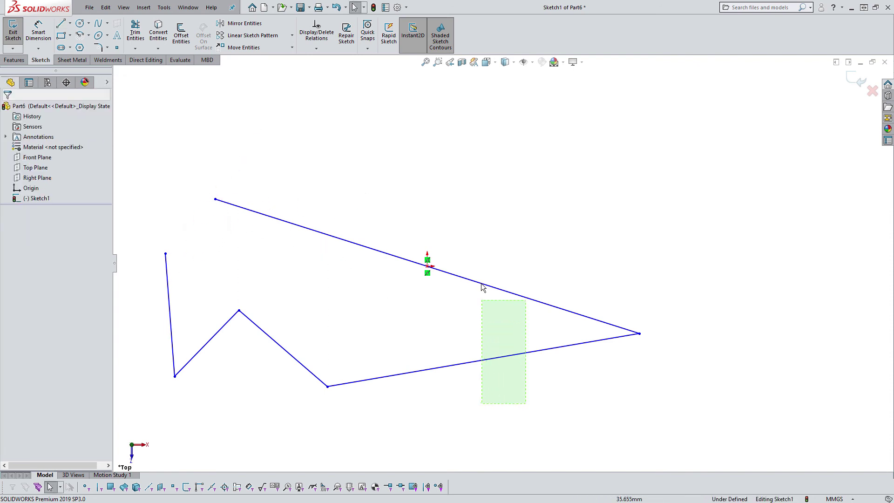
{"action": "left_click", "coordinate": [523, 243]}
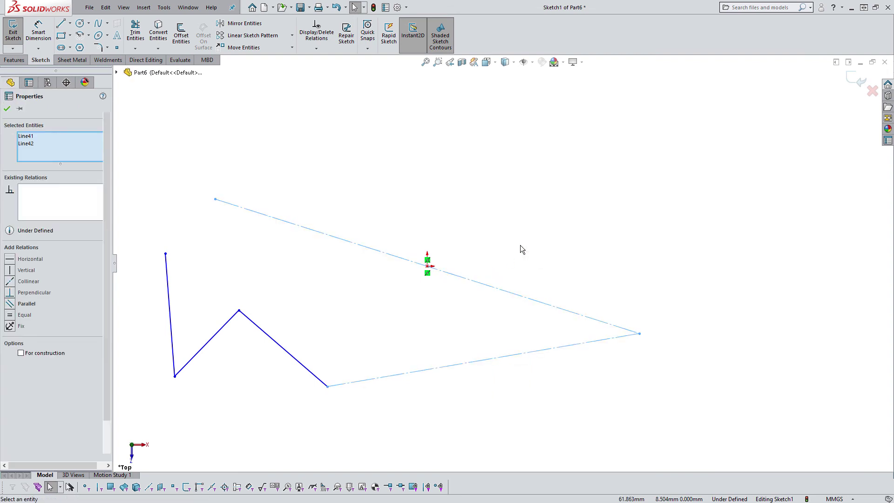
{"action": "left_click_drag", "start_coordinate": [634, 419], "coordinate": [156, 215]}
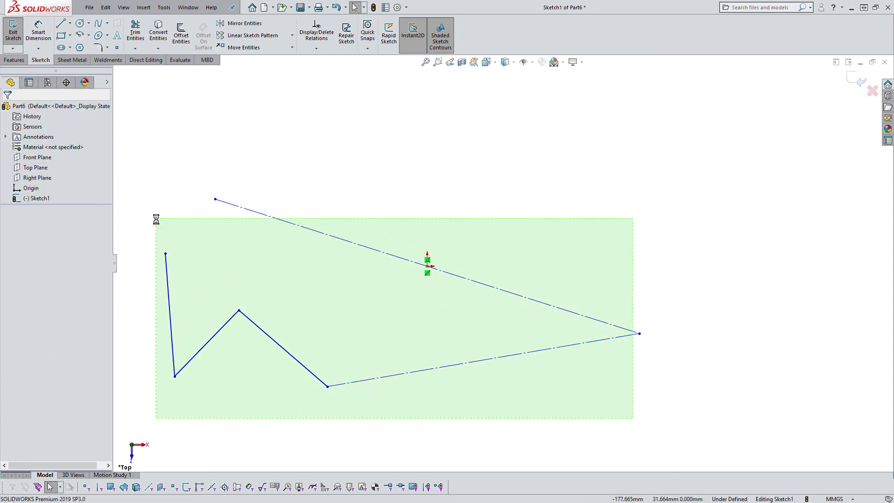
{"action": "key", "text": "Delete"}
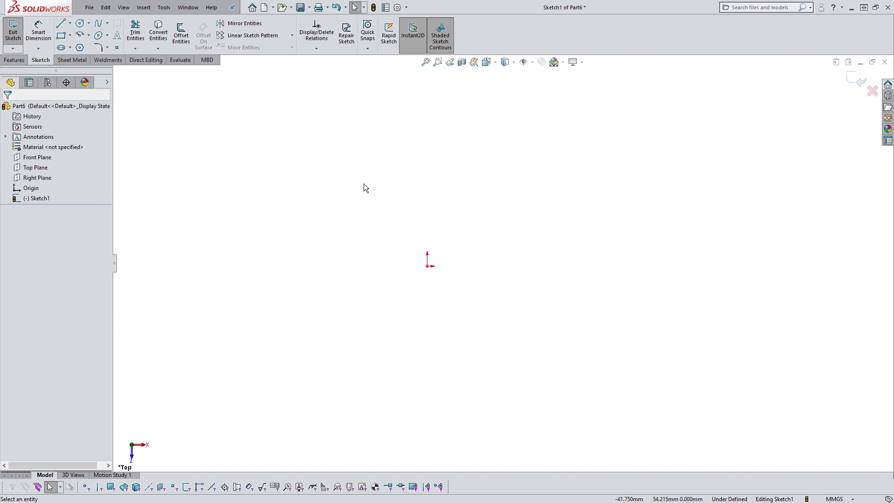
Draw a three-line chain around the origin: slanted top, steep right side, horizontal bottom
{"action": "left_click", "coordinate": [61, 23]}
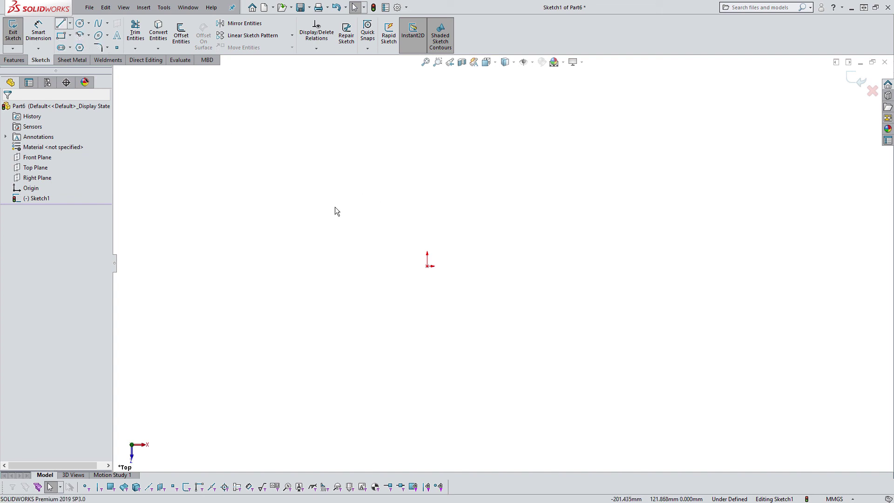
{"action": "left_click", "coordinate": [334, 207]}
{"action": "left_click", "coordinate": [543, 161]}
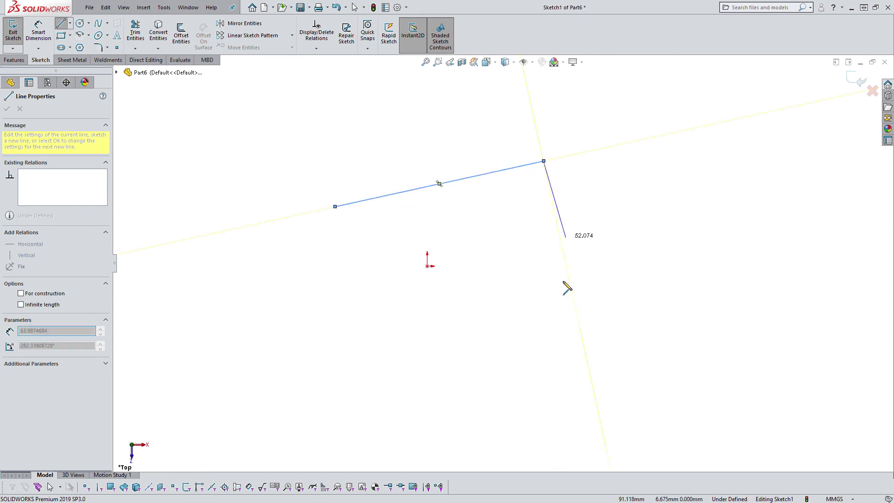
{"action": "left_click", "coordinate": [512, 333]}
{"action": "left_click", "coordinate": [352, 334]}
{"action": "key", "text": "Escape"}
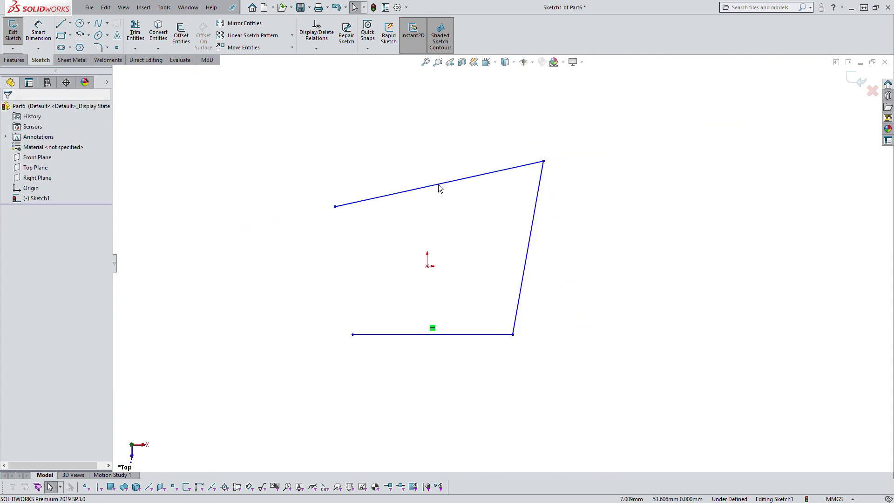